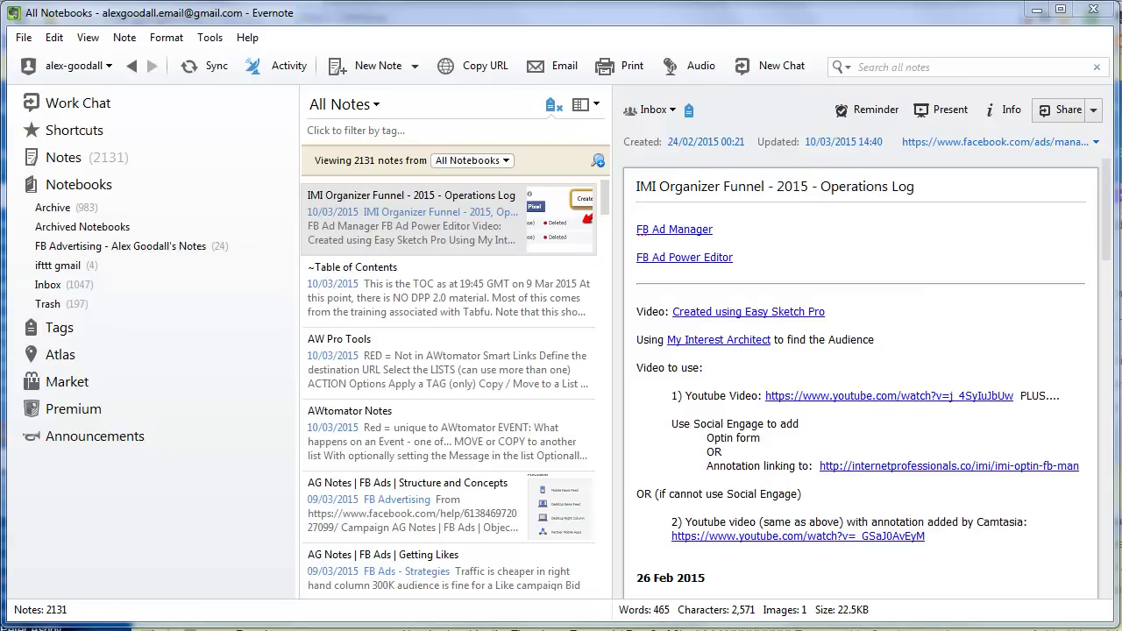
Collapse the Notebooks node in the left sidebar so its notebook list is hidden
left_click(79, 184)
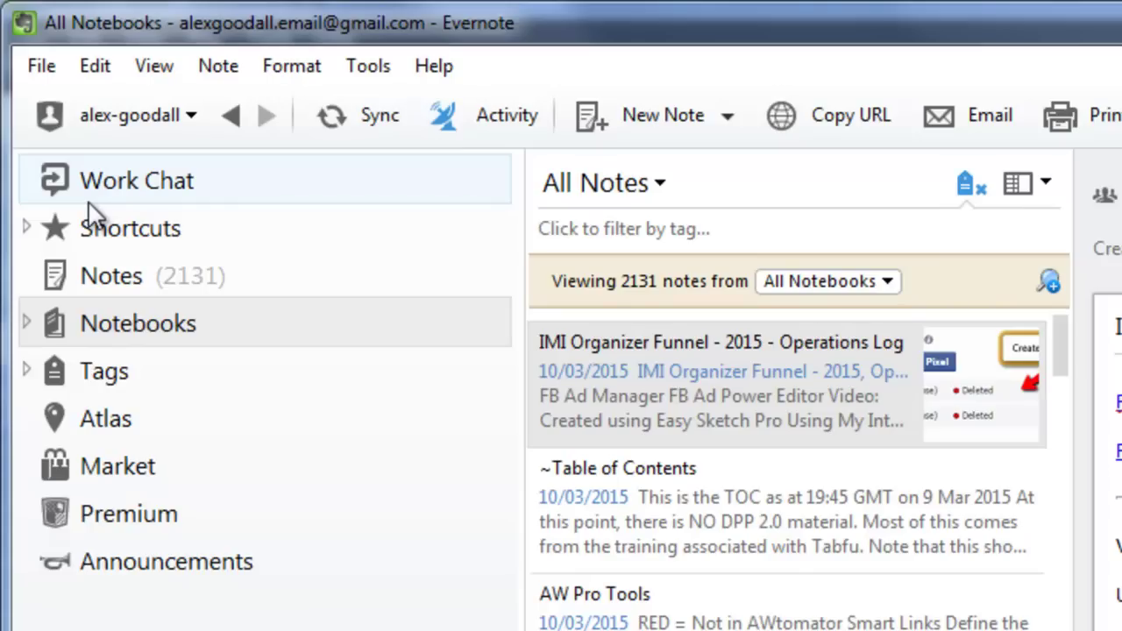
Remove Inbox and Archive from Shortcuts, collapse Shortcuts, and return to all notes
left_click(27, 227)
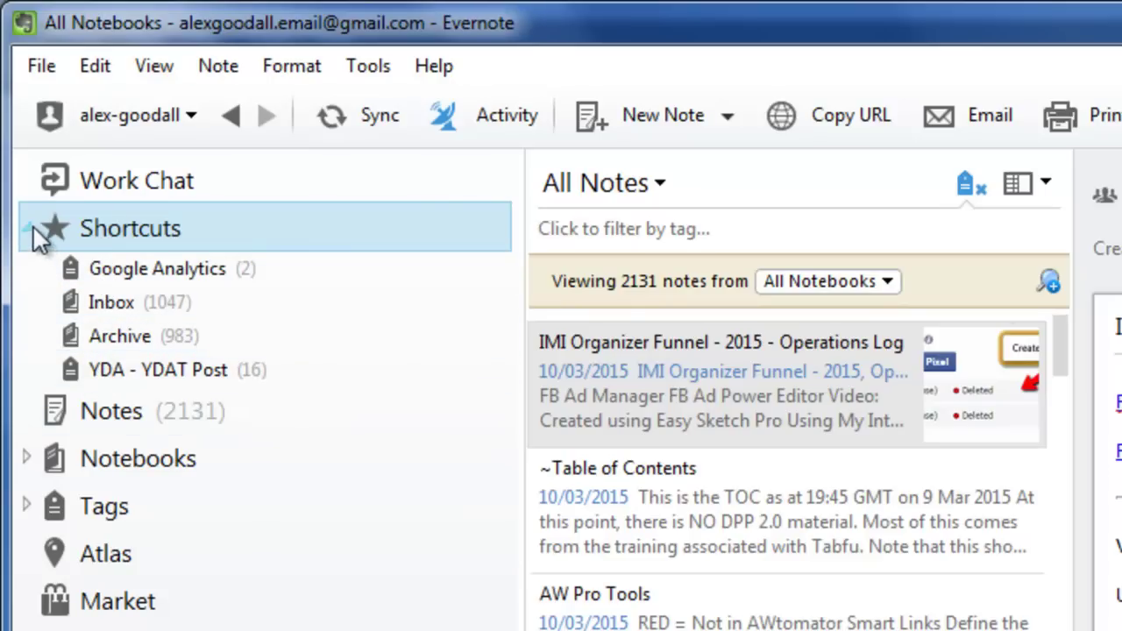
right_click(110, 305)
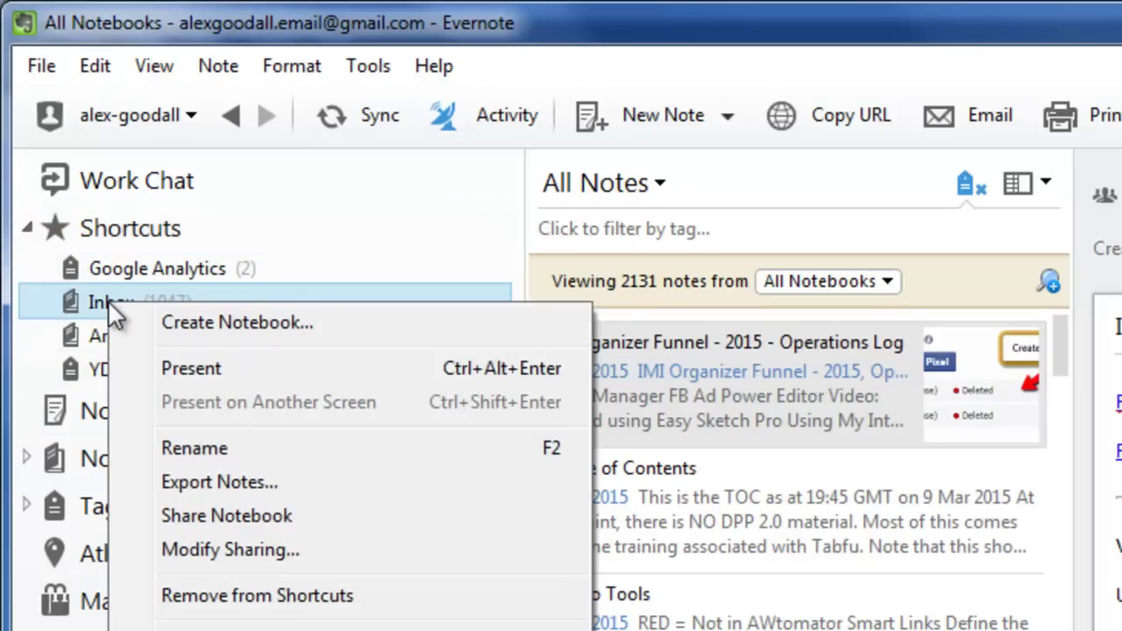
left_click(226, 596)
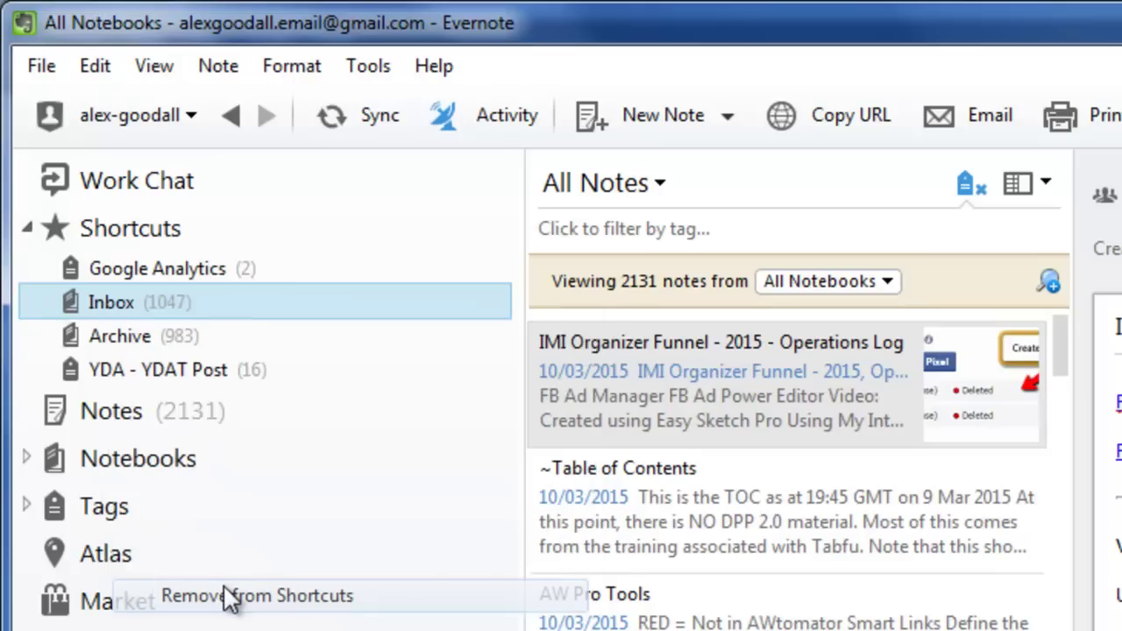
right_click(131, 317)
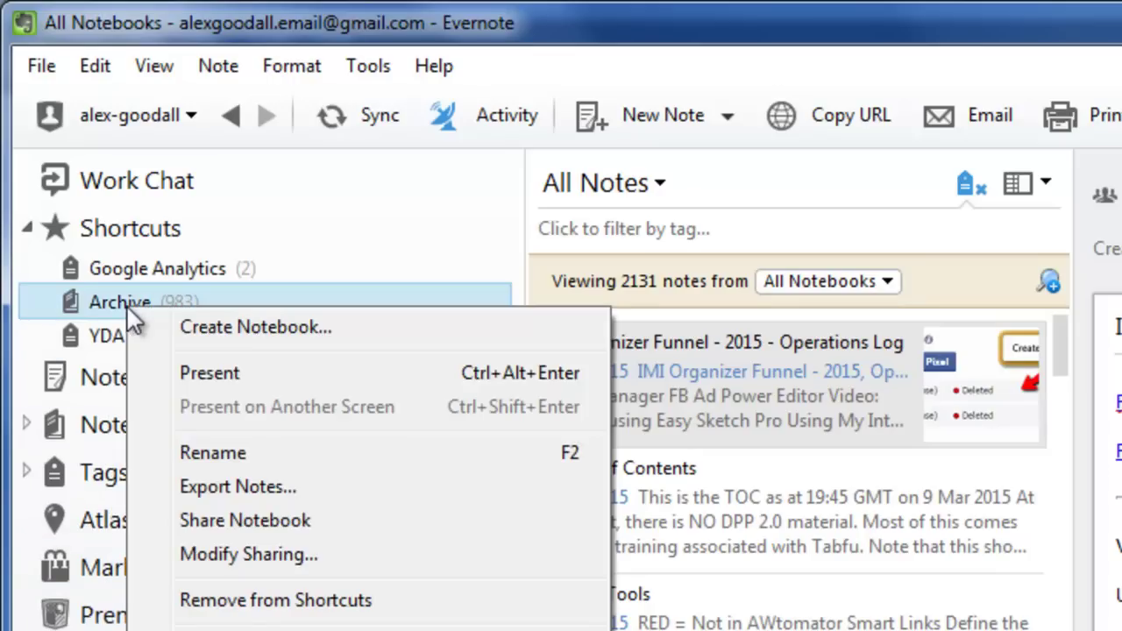
left_click(263, 603)
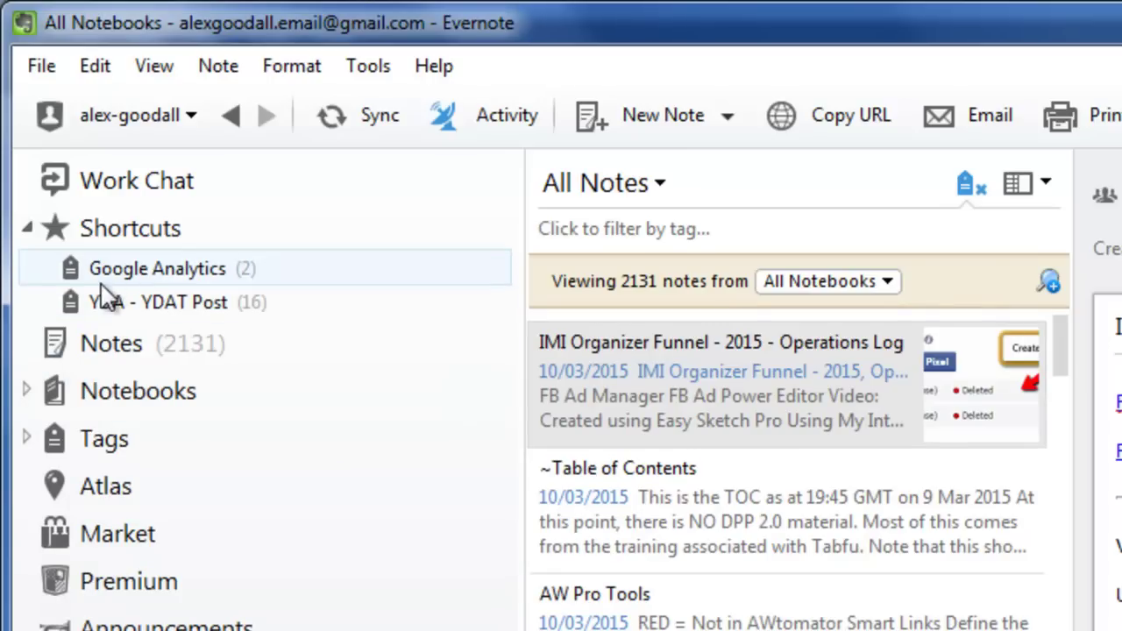
left_click(29, 227)
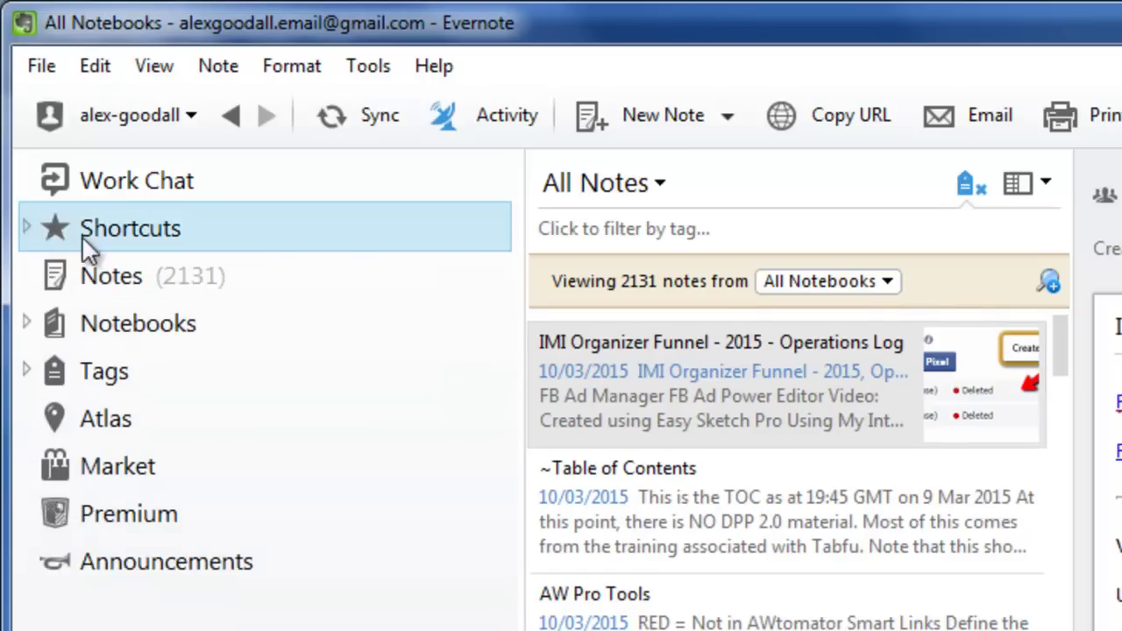
left_click(102, 282)
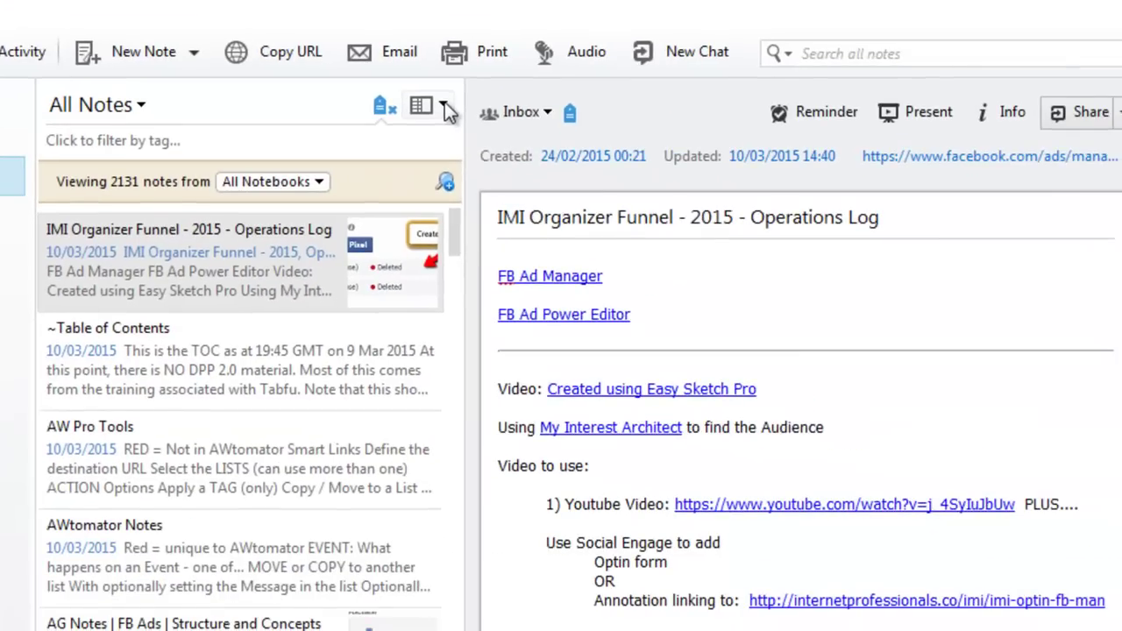
left_click(579, 125)
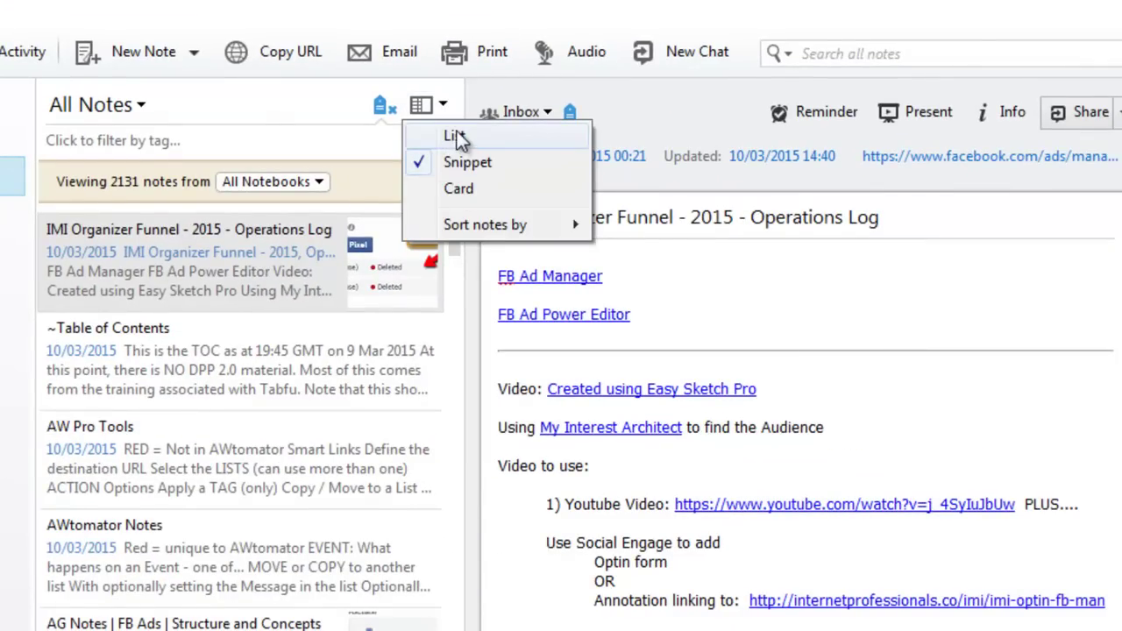
left_click(456, 135)
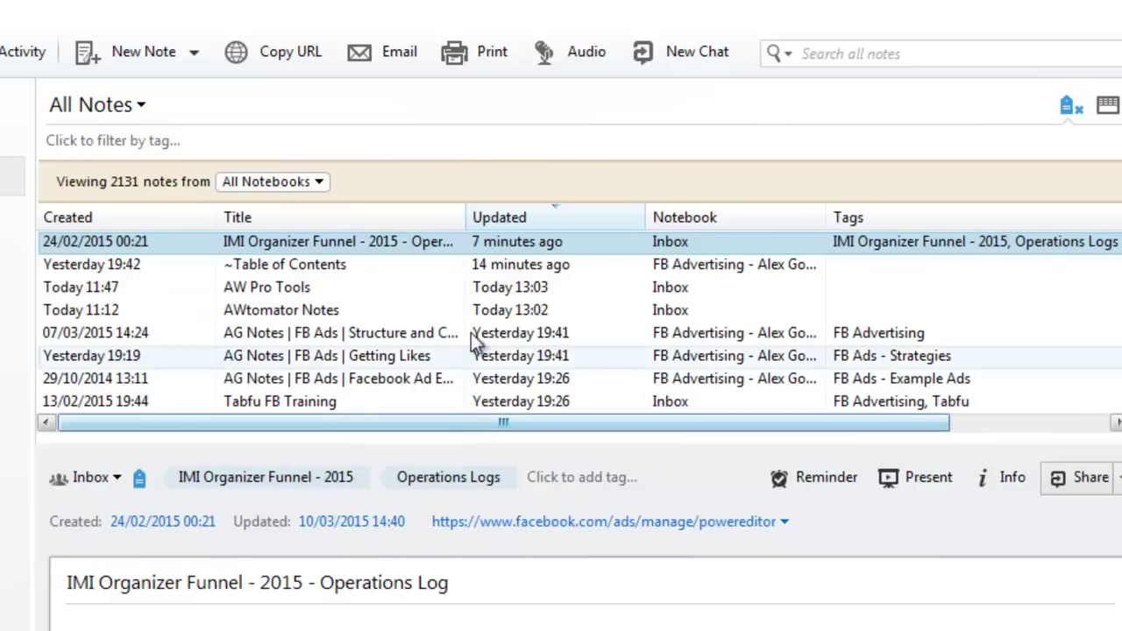
left_click(1107, 104)
left_click(1106, 163)
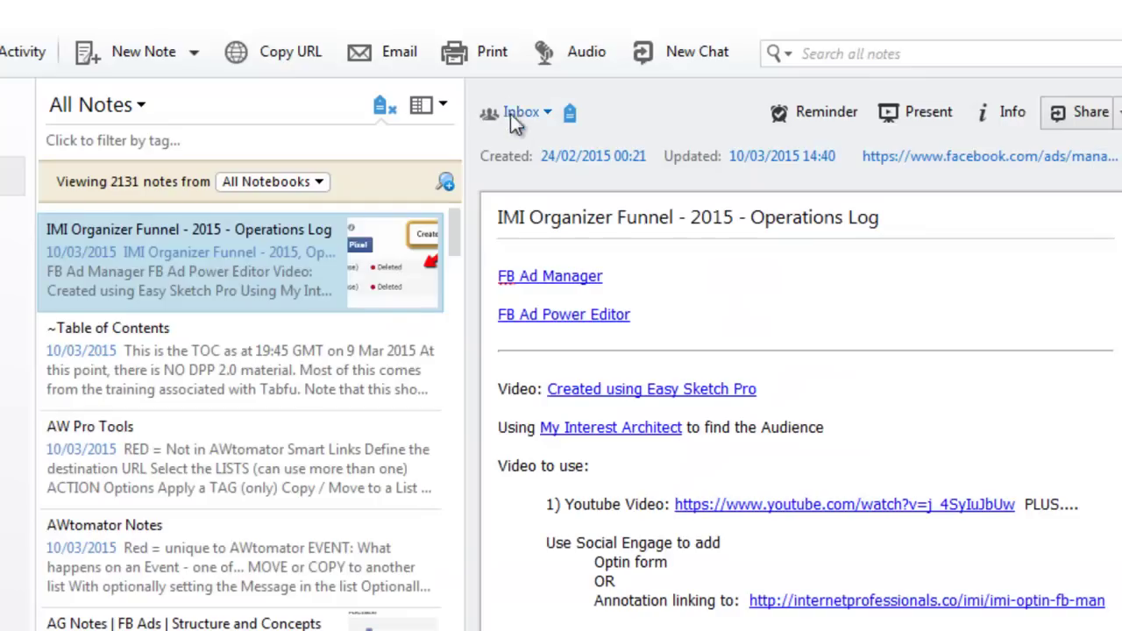
left_click(442, 103)
mouse_move(470, 223)
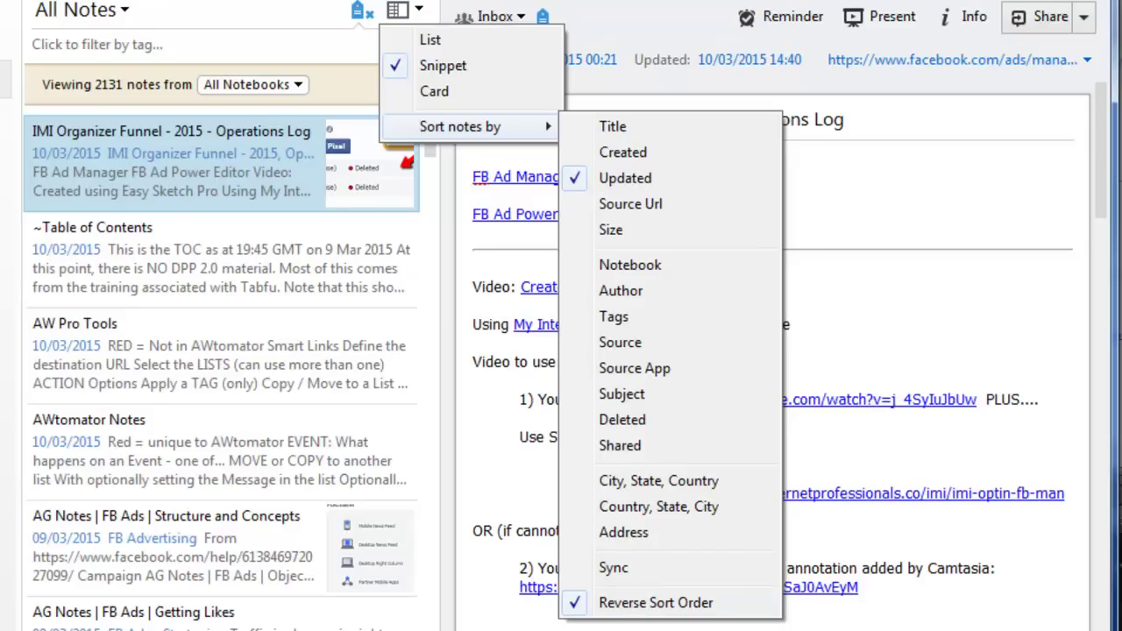
left_click(158, 167)
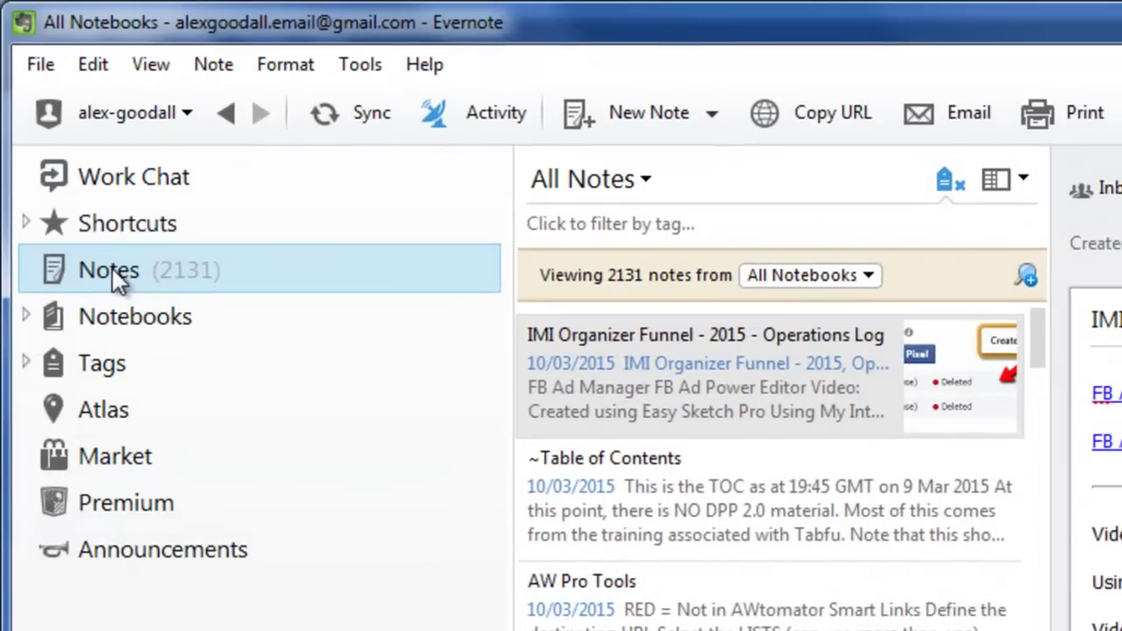
Expand Notebooks, view the Archive notebook, then open the Inbox notebook's 1047 notes
left_click(26, 315)
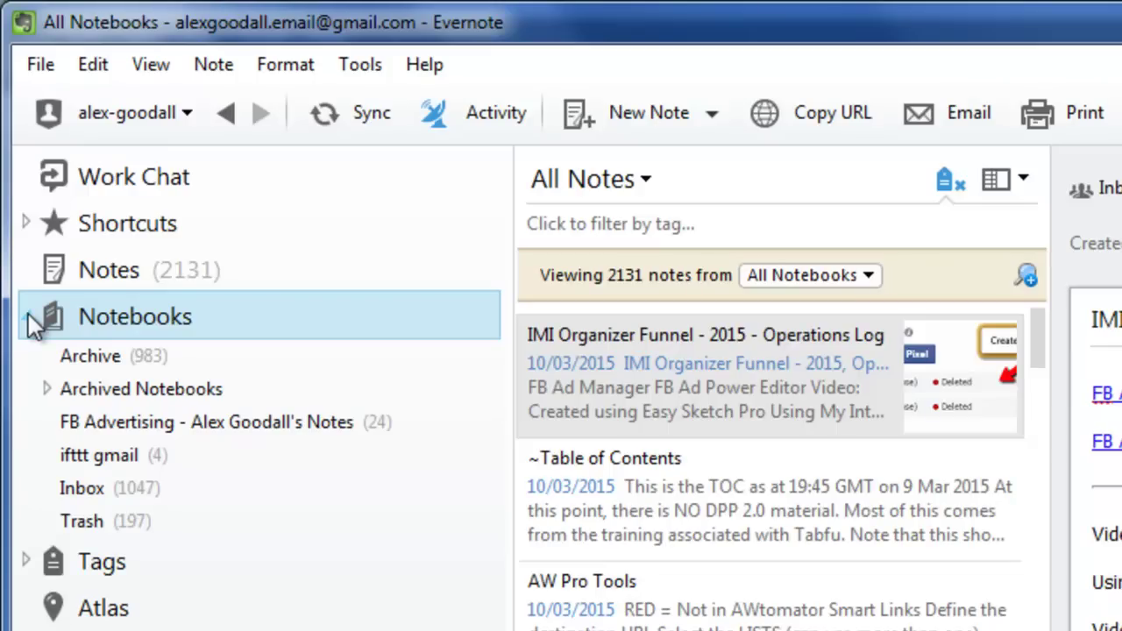
left_click(94, 363)
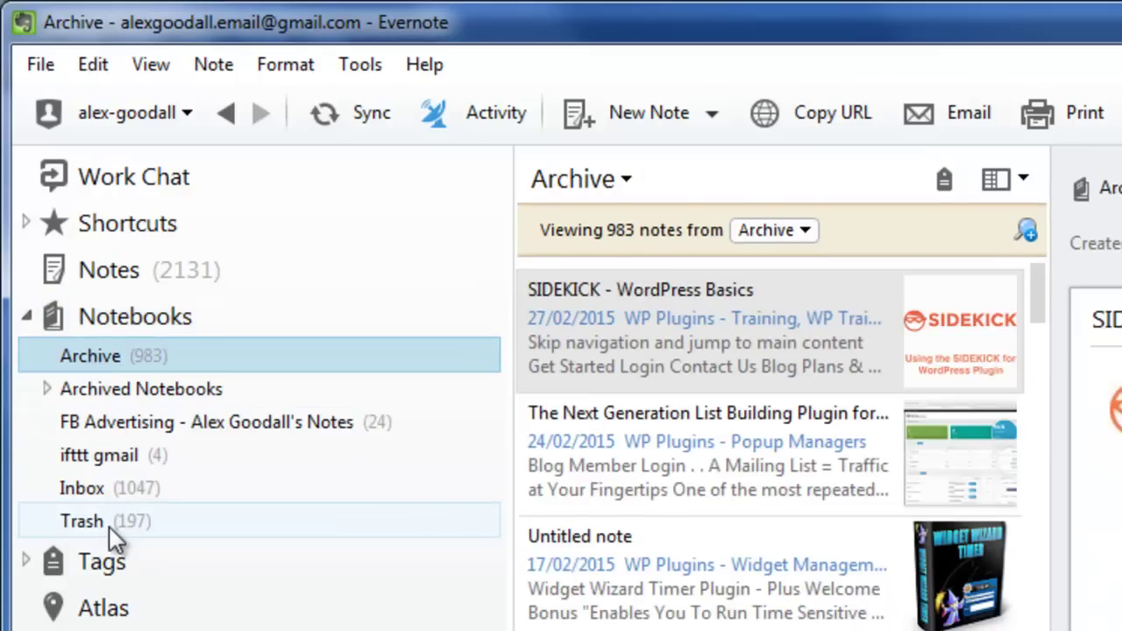
left_click(140, 493)
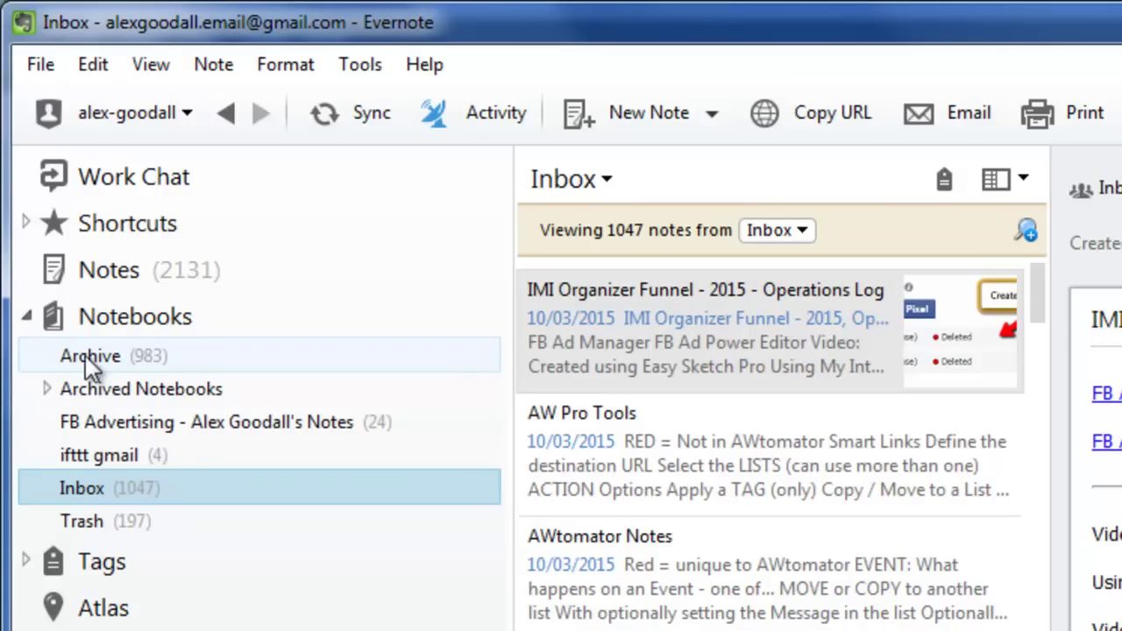
left_click(92, 498)
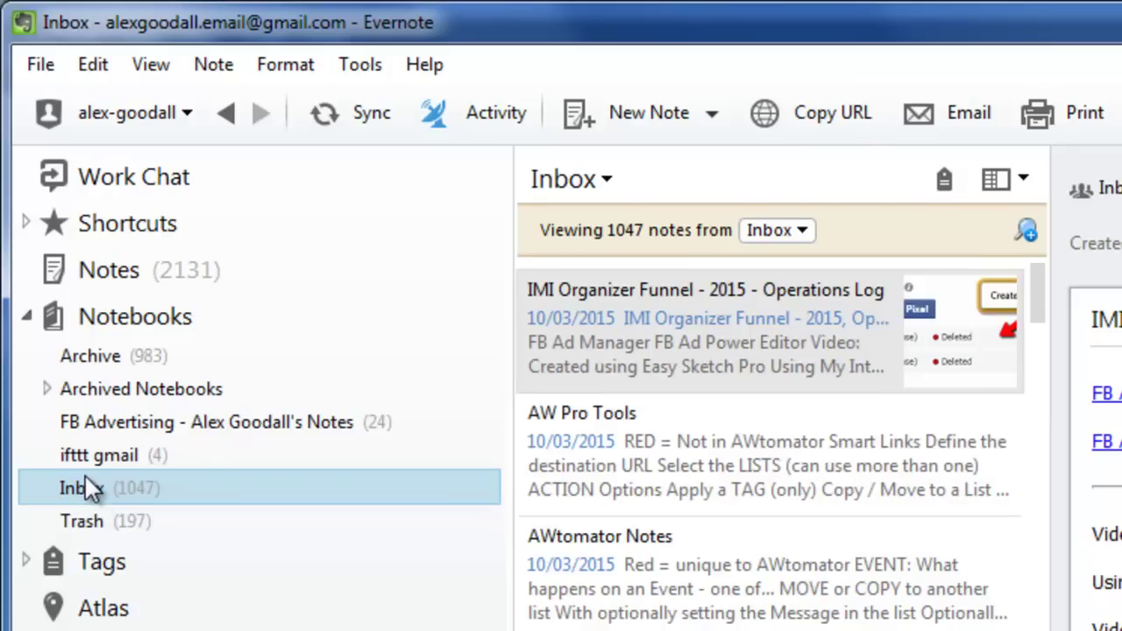
left_click(85, 475)
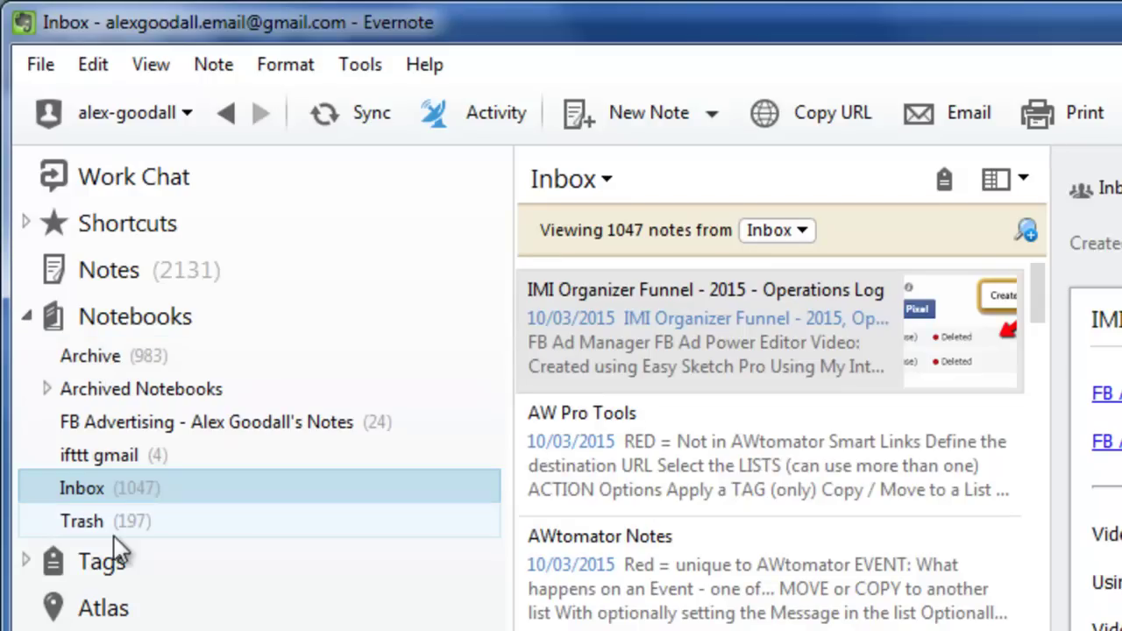
Open the FB Advertising notebook to list its 24 notes, starting with ~Table of Contents
left_click(103, 421)
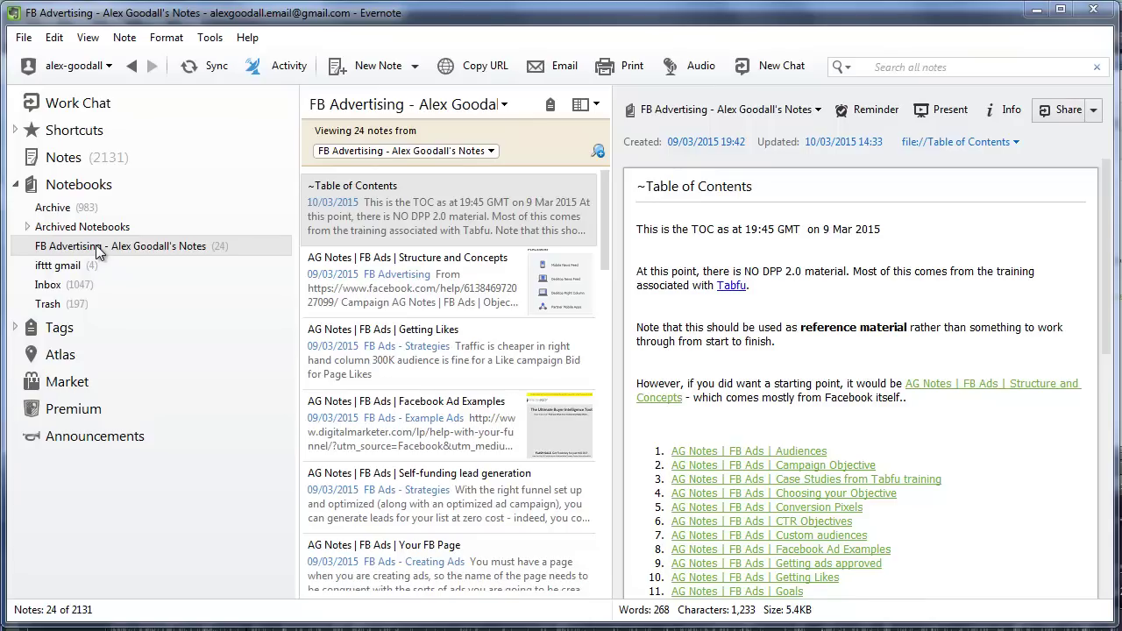
left_click(93, 246)
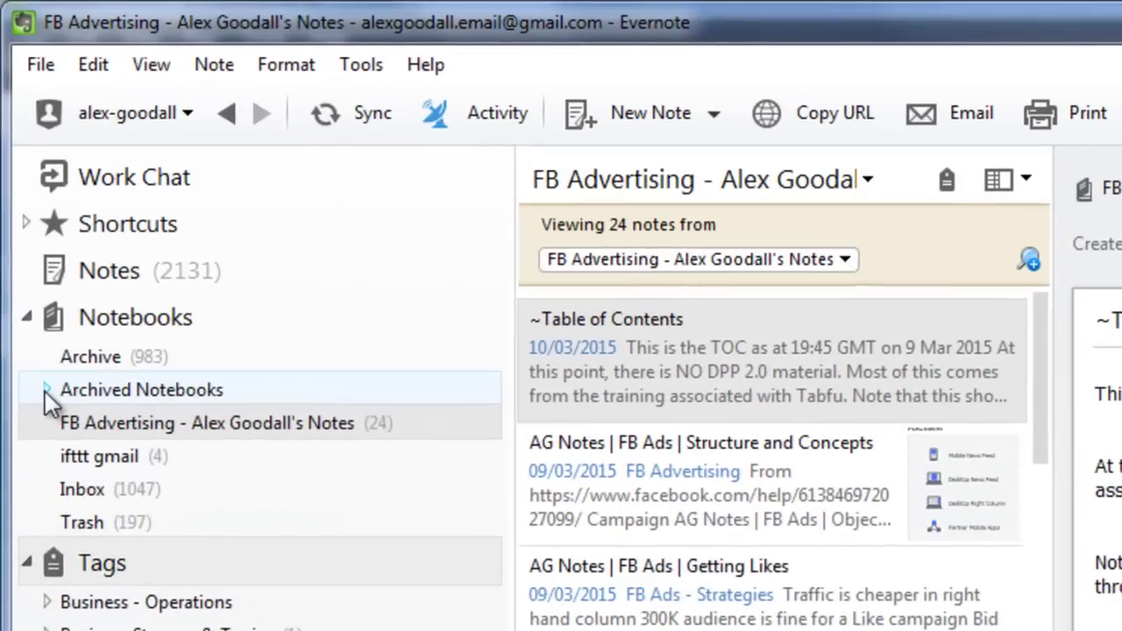
left_click(47, 389)
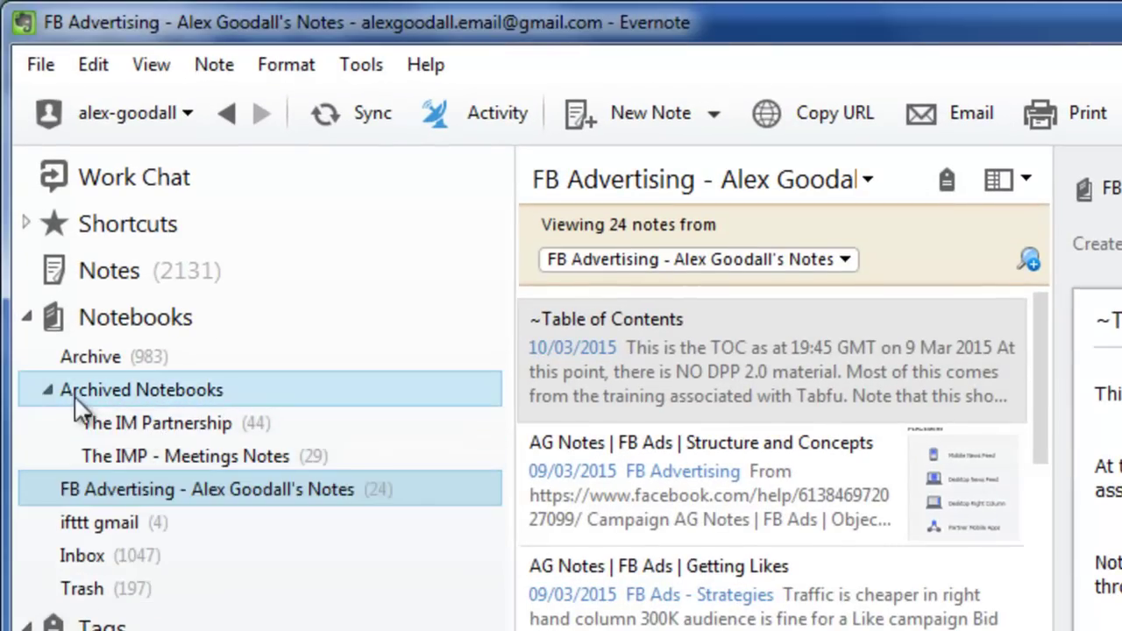
left_click(48, 390)
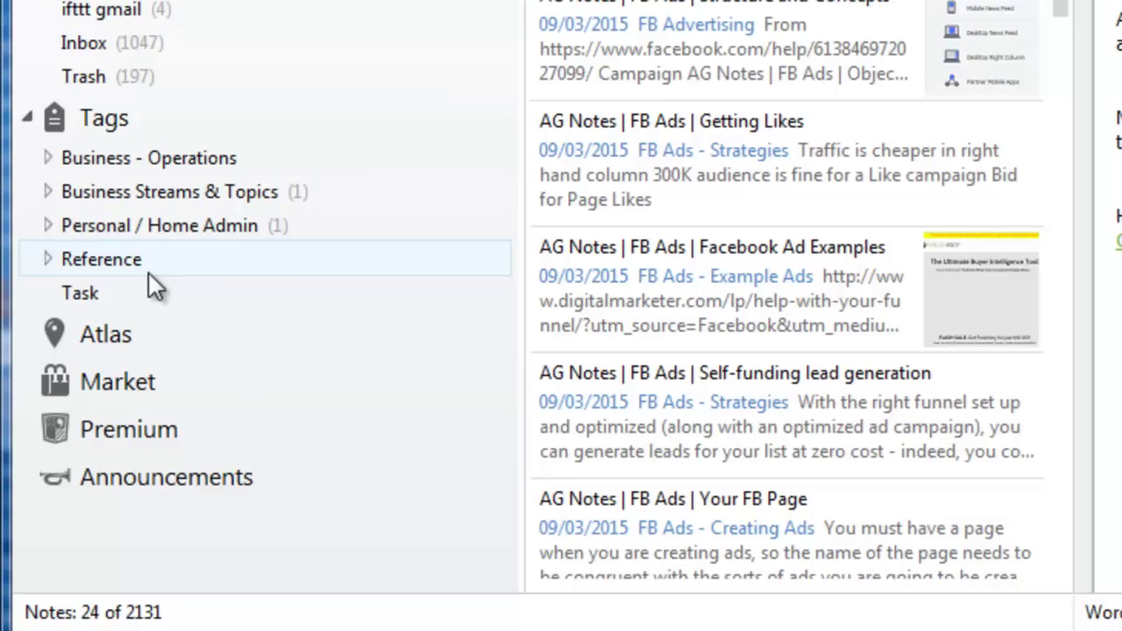
Show Reference-tagged notes, then expand Business - Operations and its Processes & Records tag
left_click(96, 260)
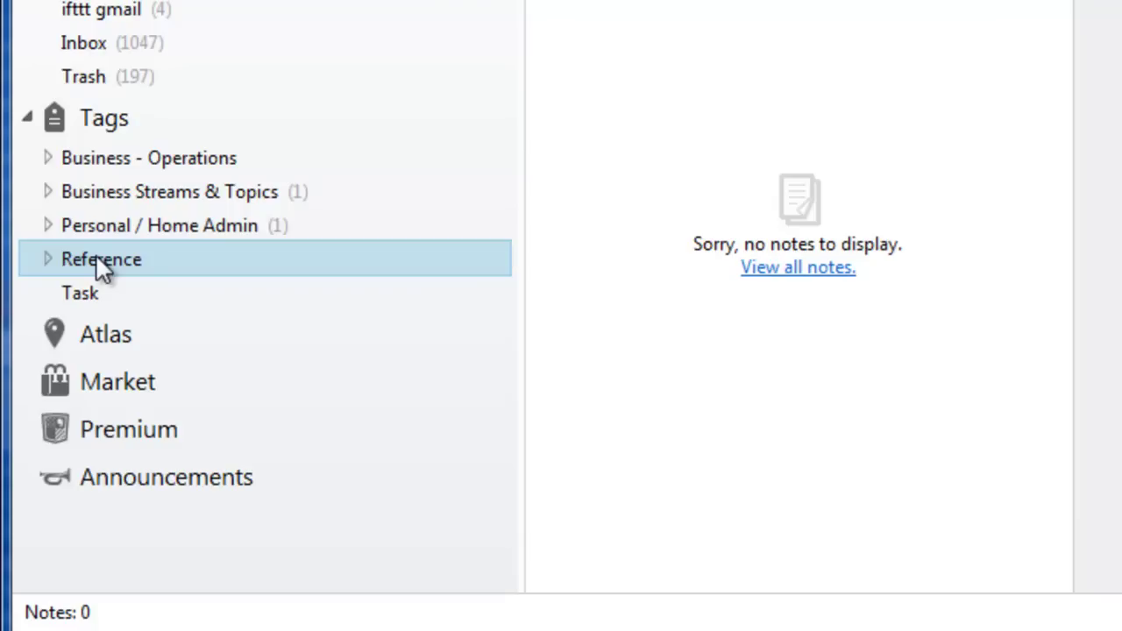
left_click(48, 158)
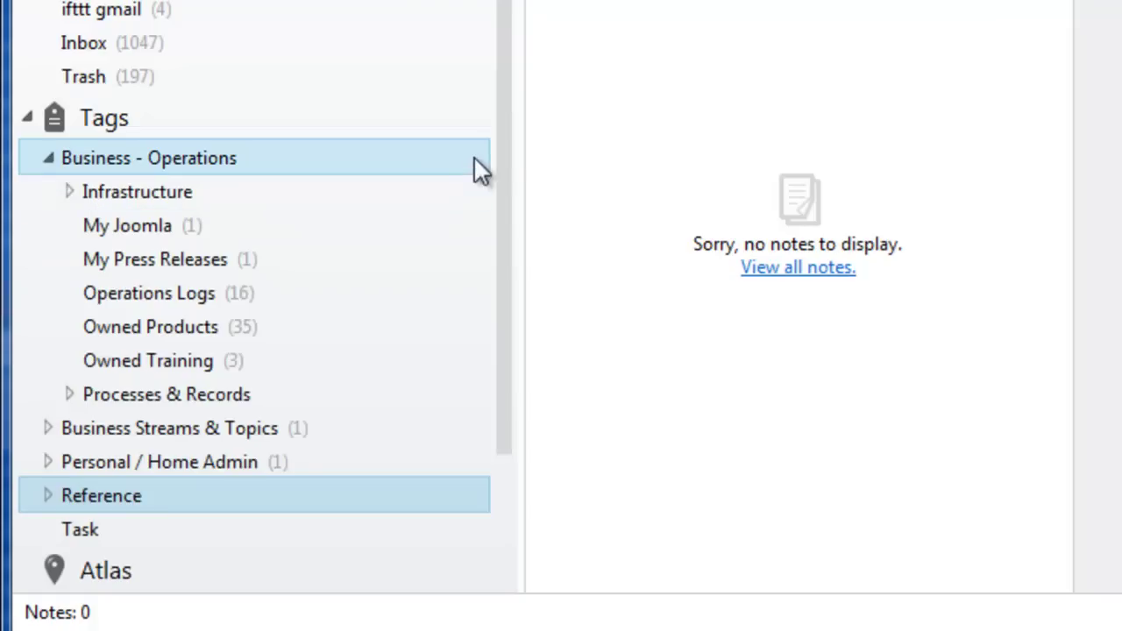
left_click_drag(504, 141, 509, 223)
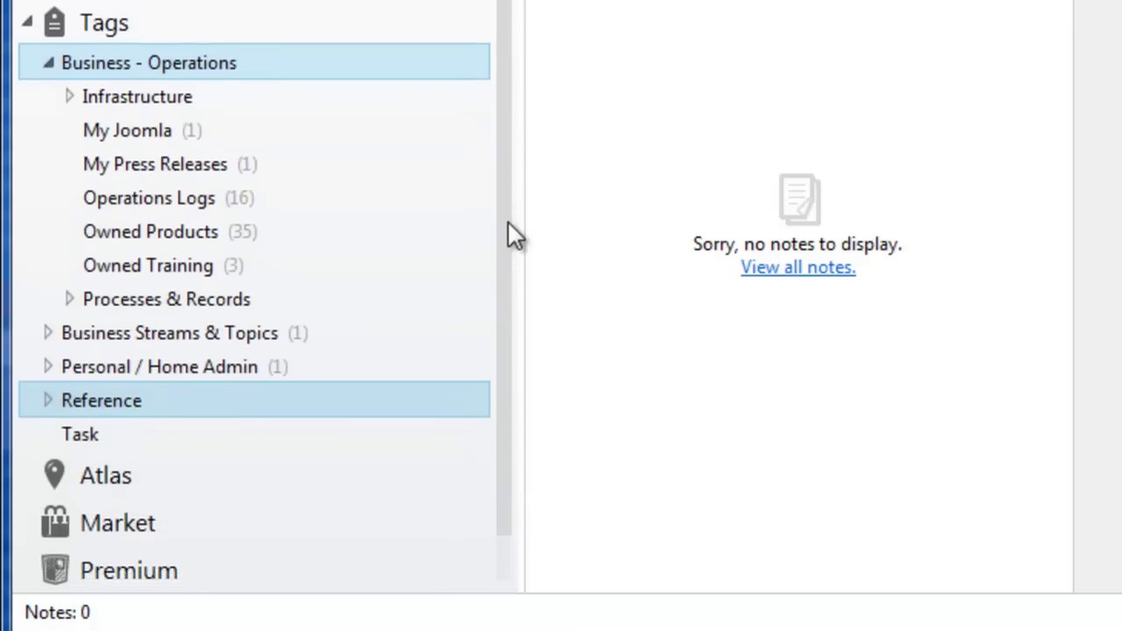
scroll(508, 223, "down", 1)
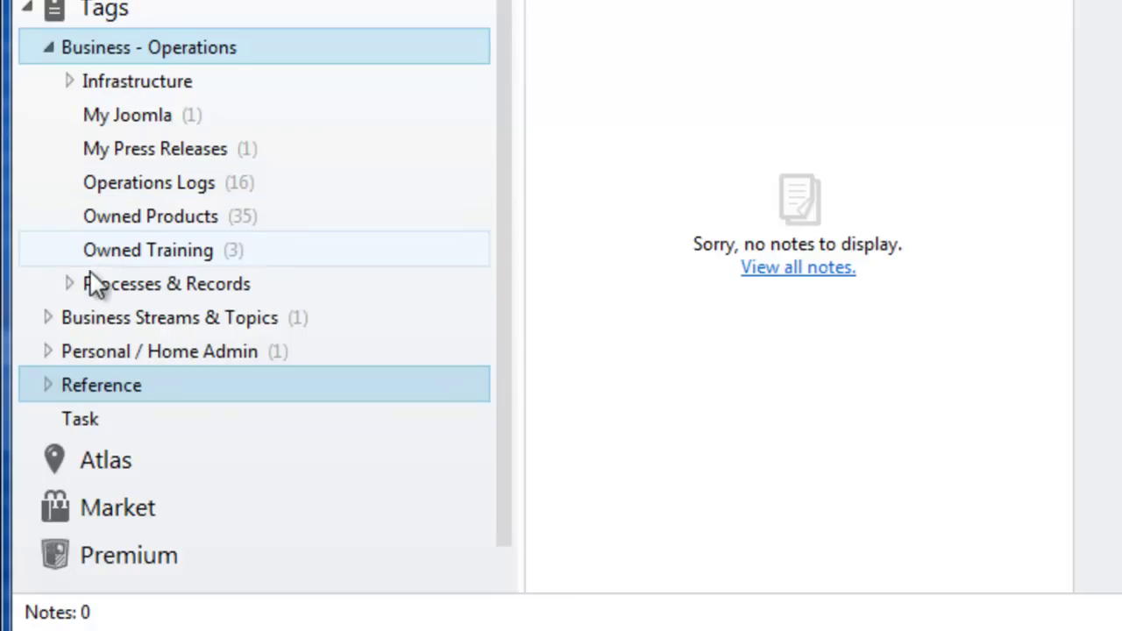
left_click(69, 283)
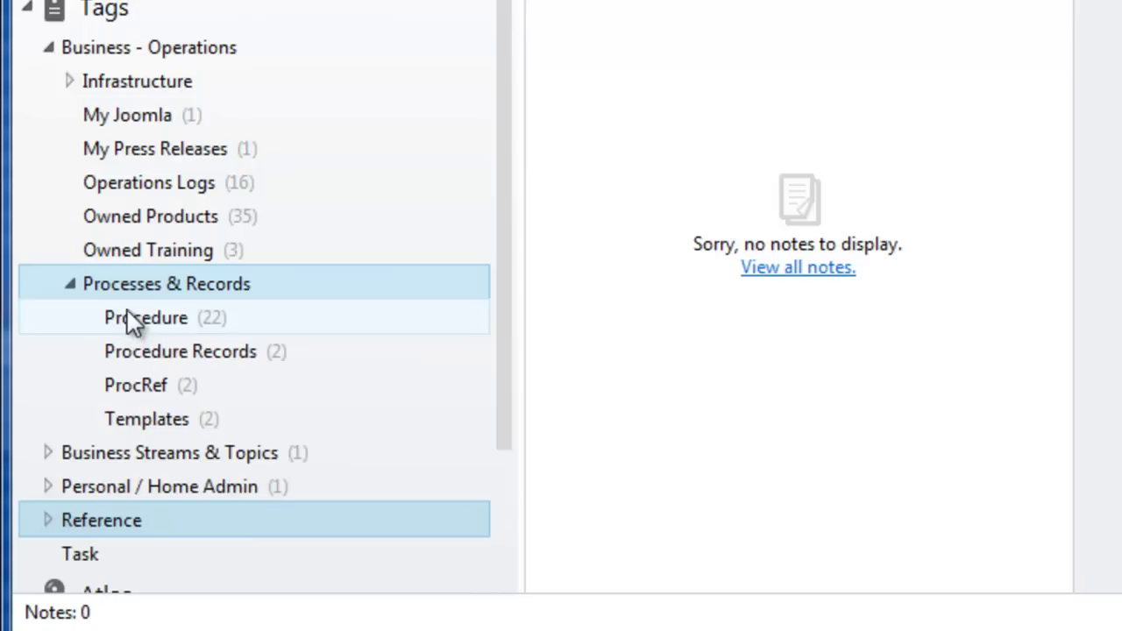
List the 16 Operations Logs notes and scroll through the IMI Organizer Funnel - 2015 - Operations Log
left_click(134, 185)
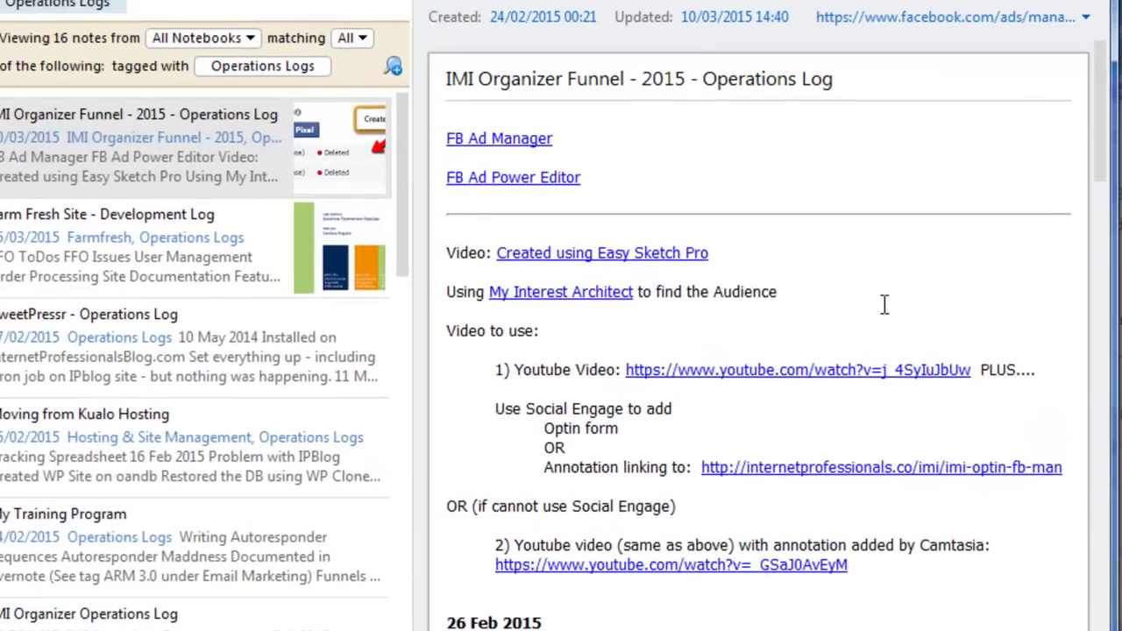
left_click(883, 300)
scroll(1104, 167, "down", 5)
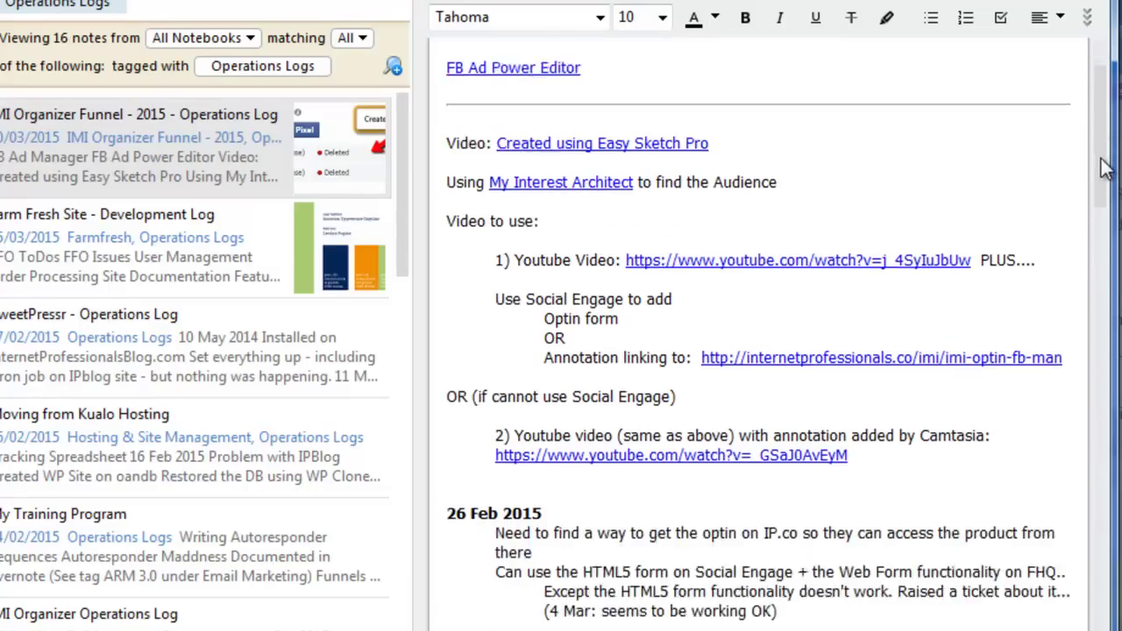
left_click_drag(1103, 170, 1063, 7)
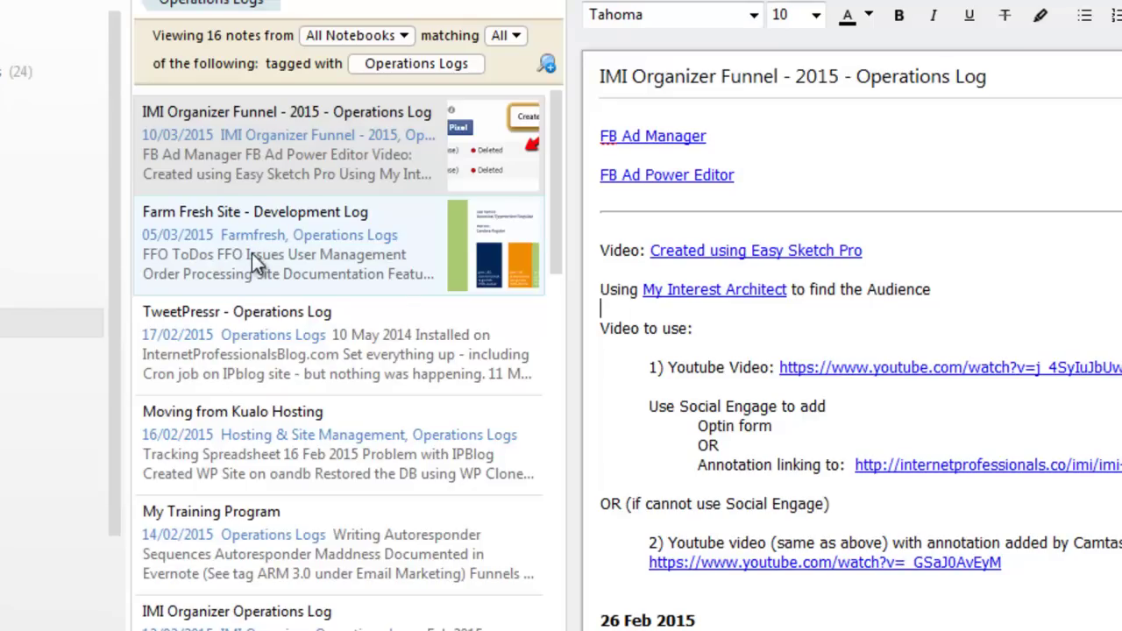
Open Farm Fresh Site - Development Log and switch the note list to column List view
left_click(252, 259)
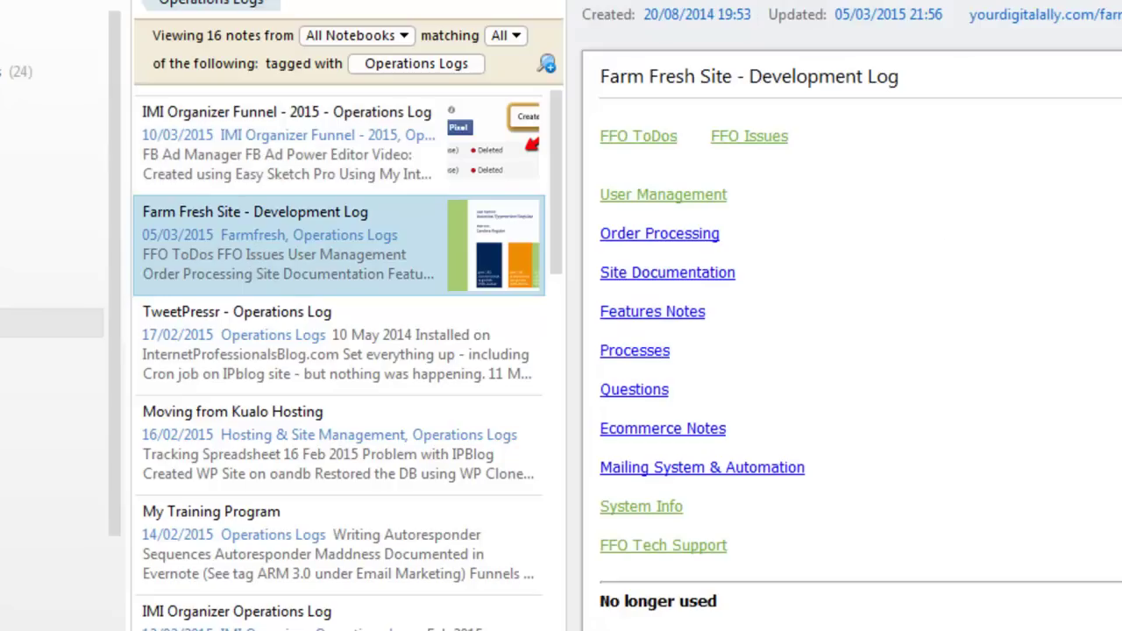
left_click(552, 2)
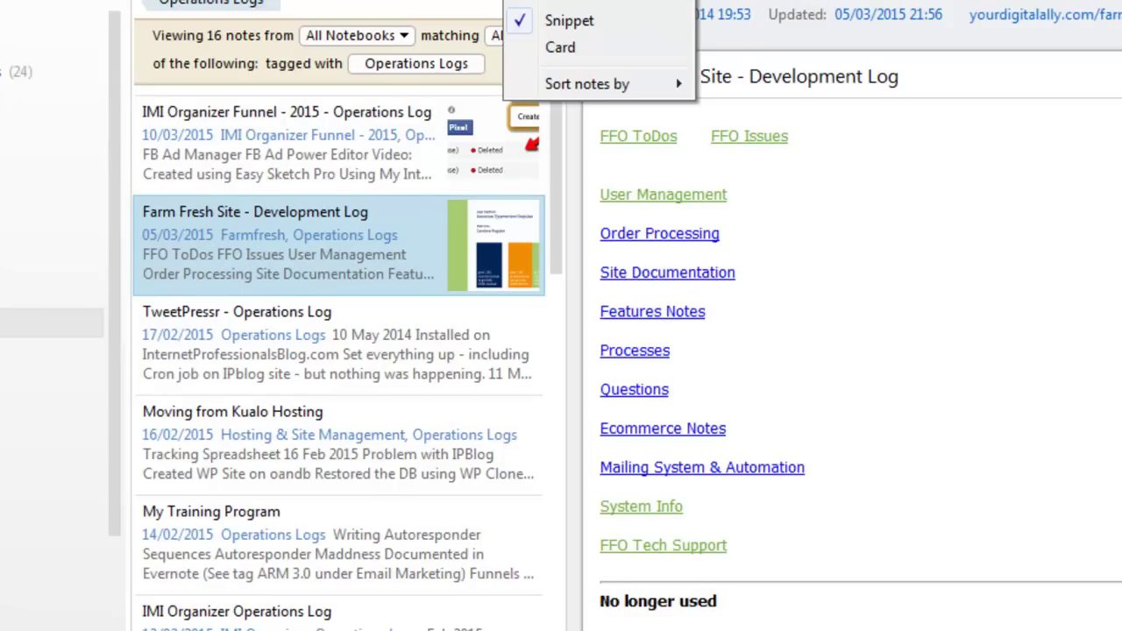
left_click(561, 3)
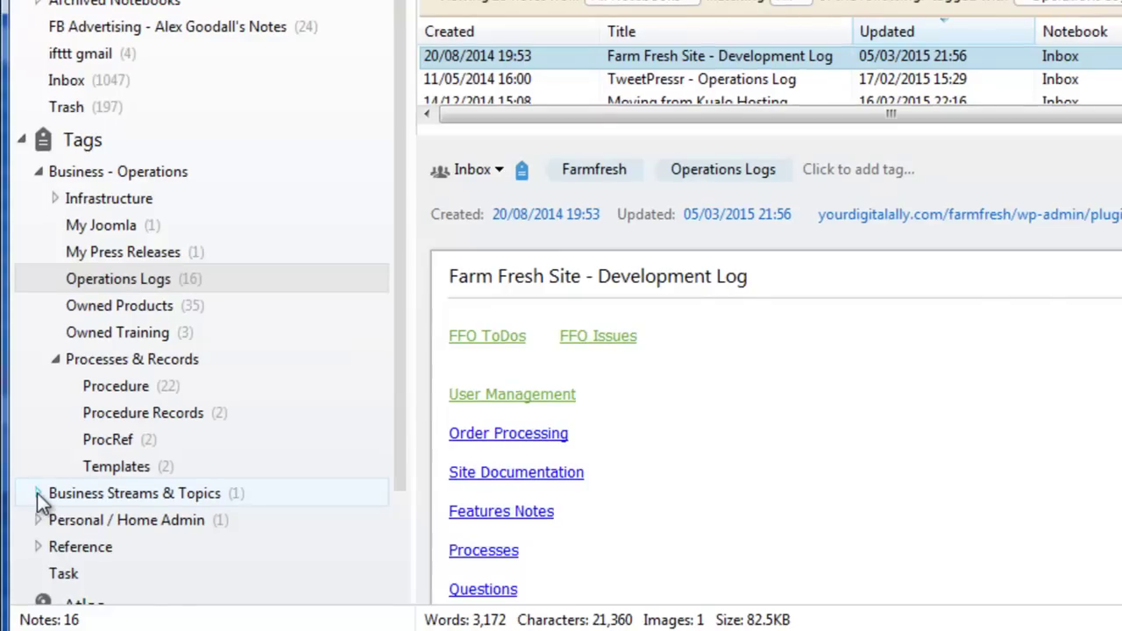
Expand Business Streams & Topics, view Farmfresh-tagged notes, then return to Operations Logs
left_click(37, 492)
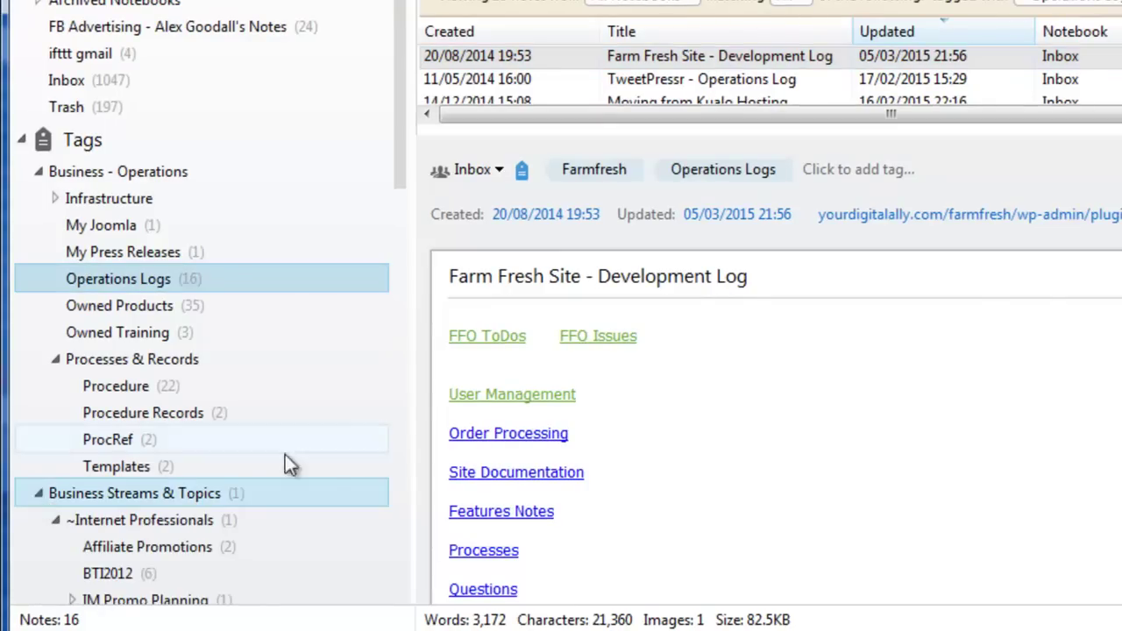
scroll(126, 545, "down", 4)
left_click(126, 545)
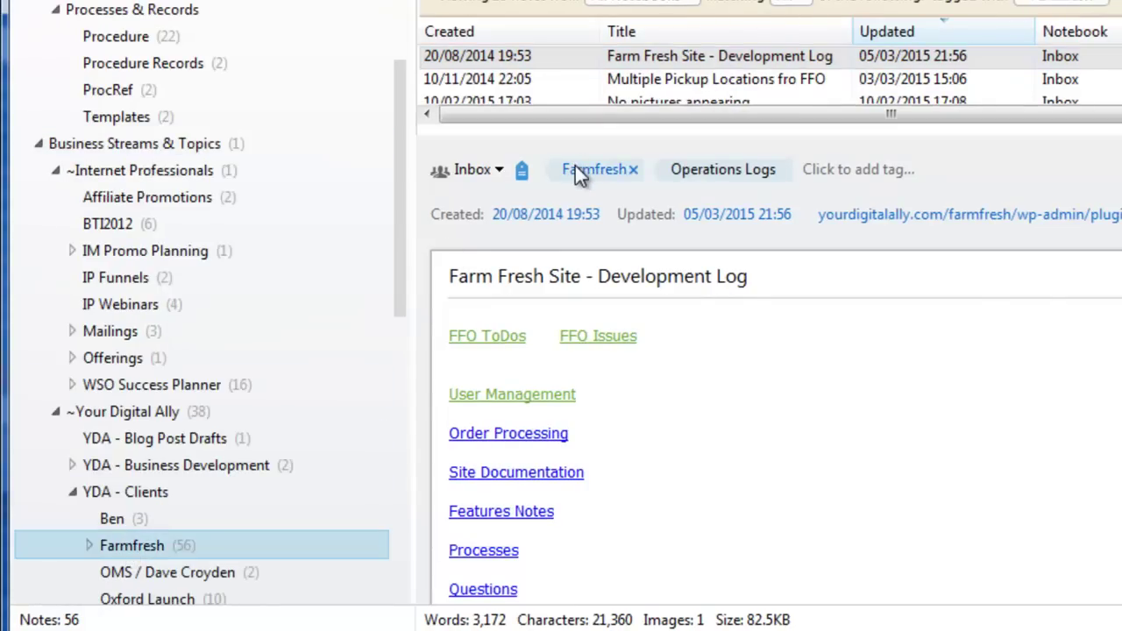
scroll(351, 105, "up", 2)
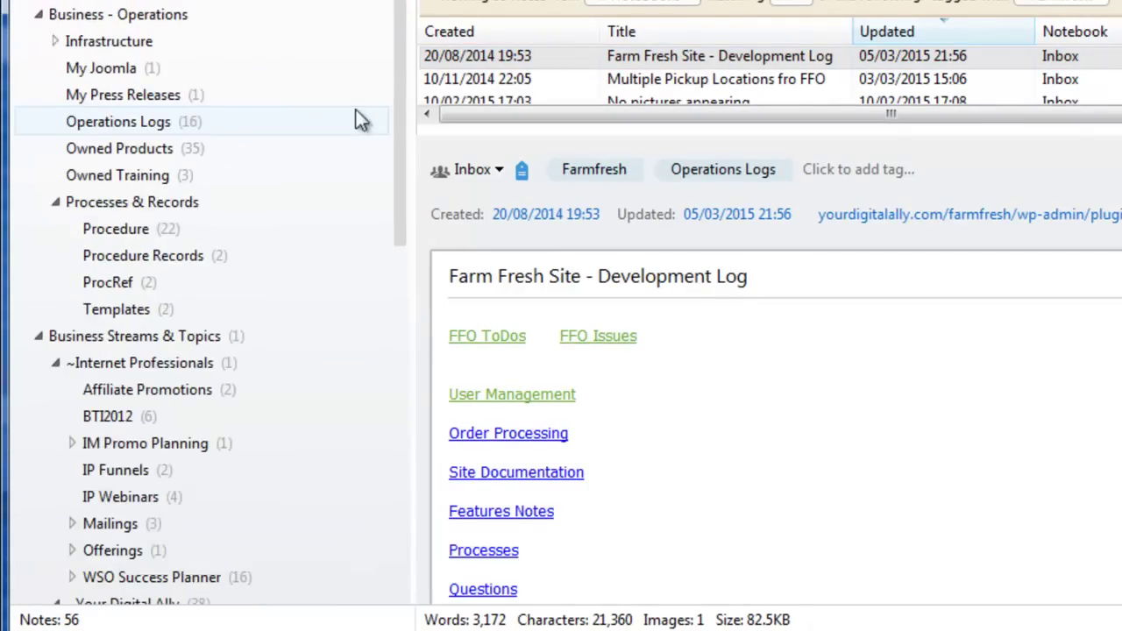
left_click(110, 125)
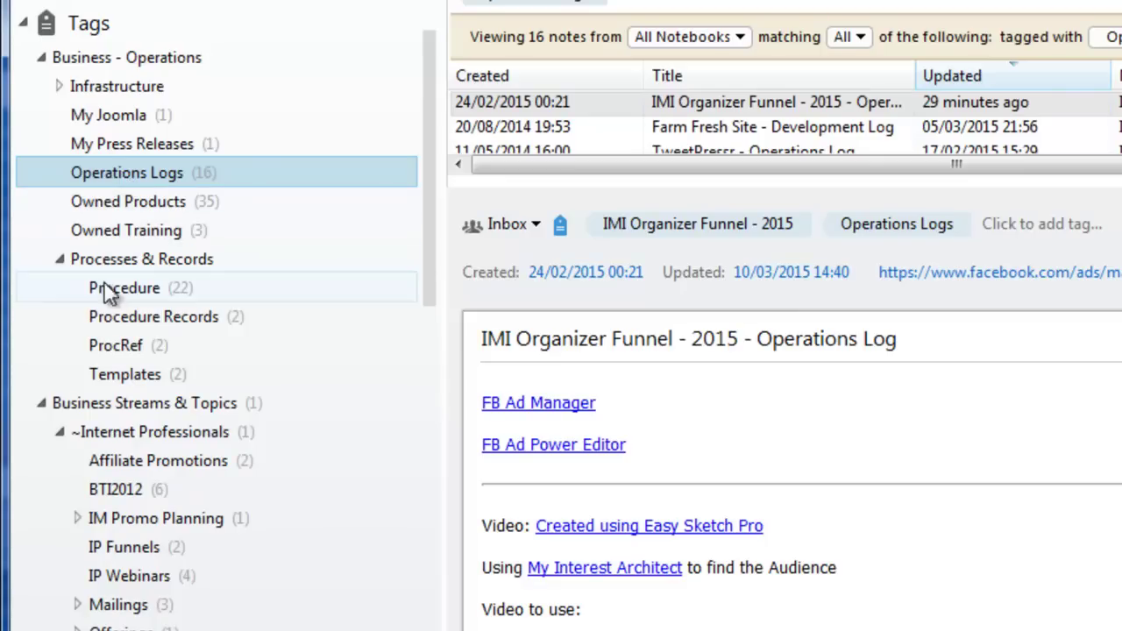
Expand and re-collapse Infrastructure and Hosting & Site Management, then collapse Processes & Records
left_click(58, 85)
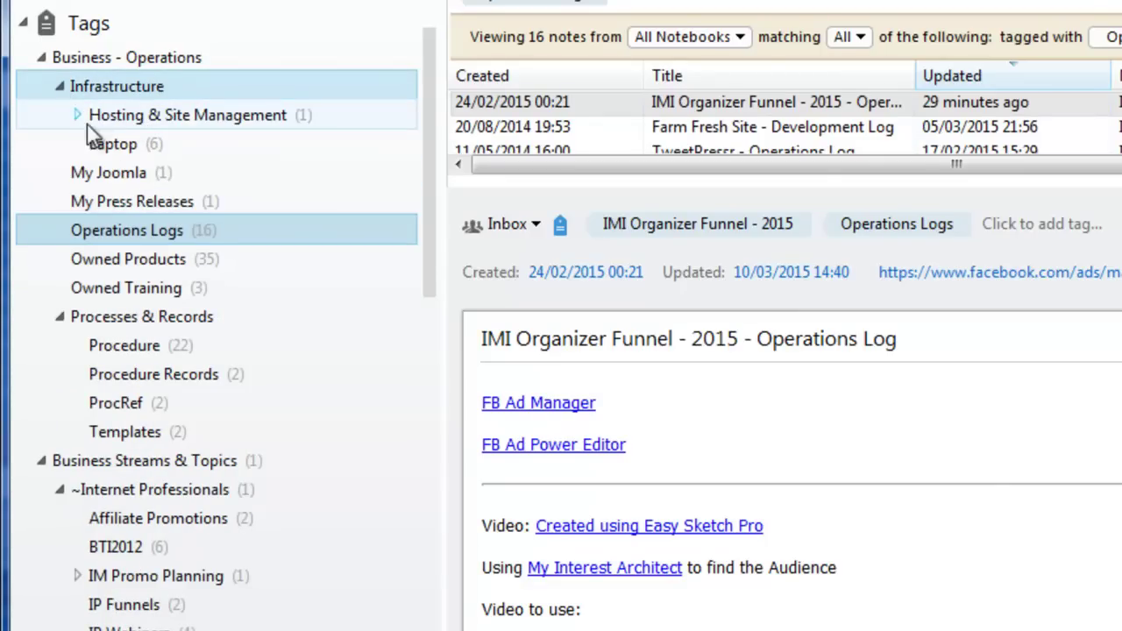
left_click(80, 117)
left_click(80, 116)
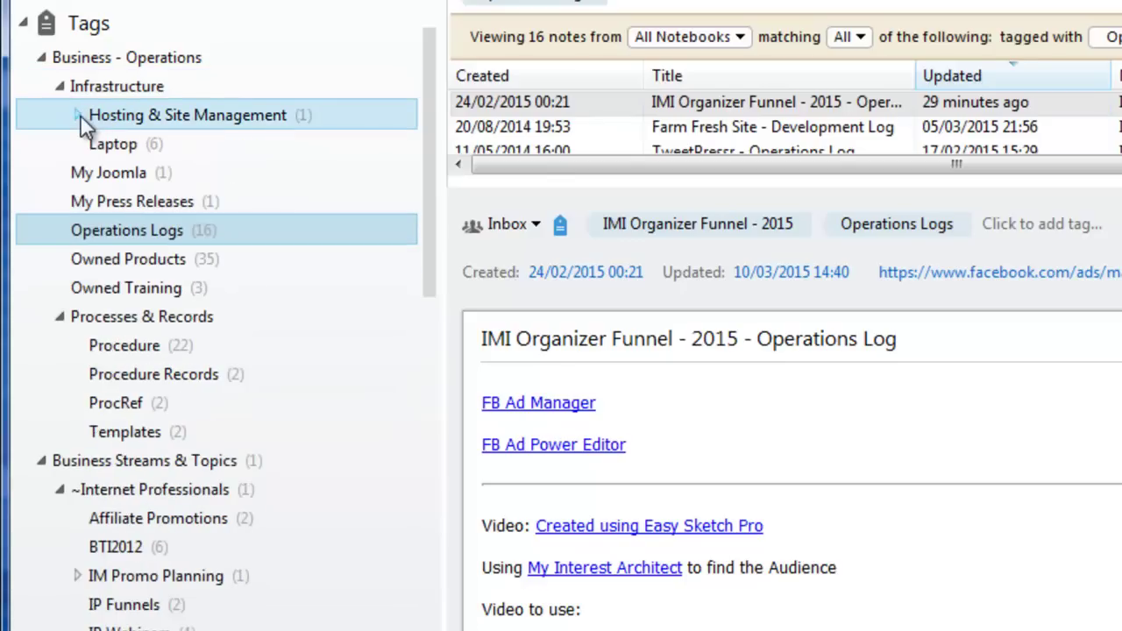
left_click(59, 85)
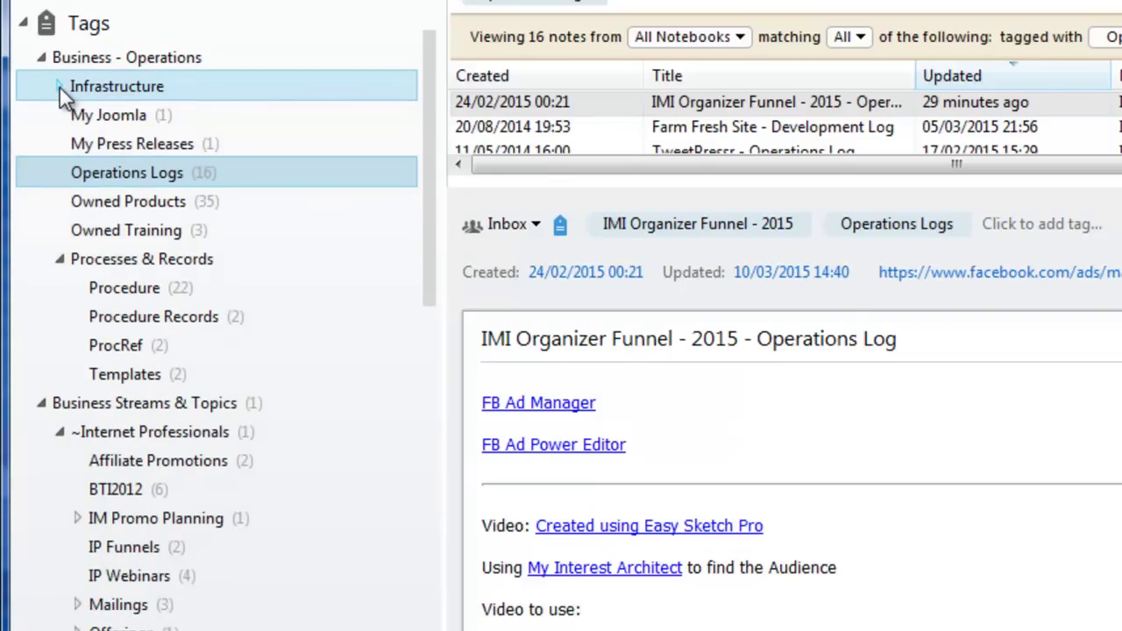
left_click(60, 258)
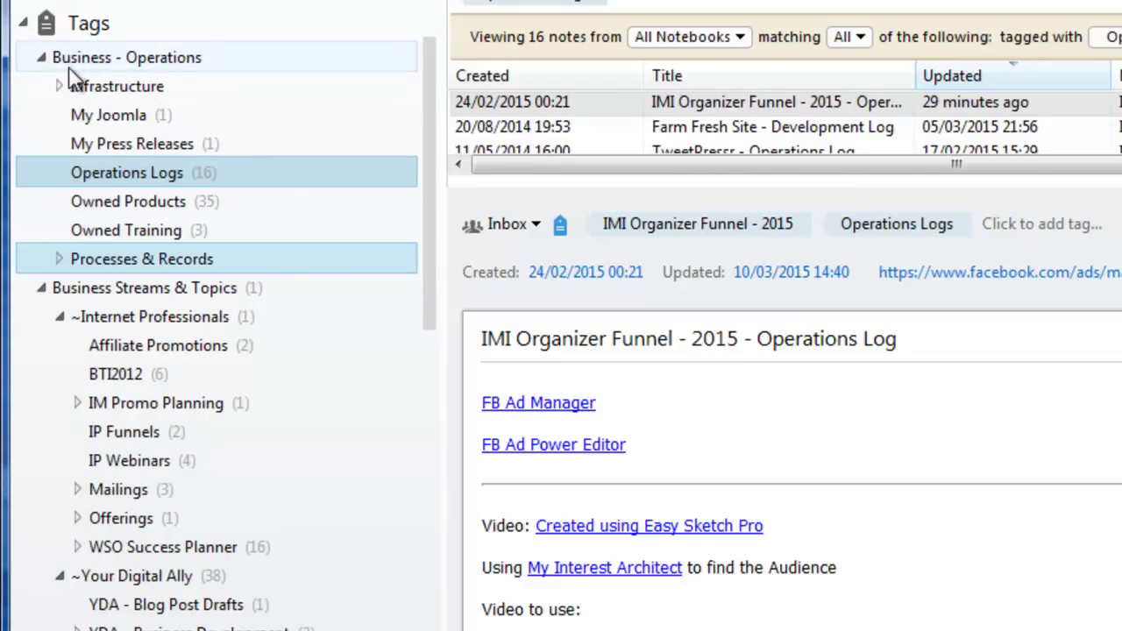
Collapse Business - Operations with arrow keys, then show and expand the ~Internet Professionals tag
key("Left")
key("Left")
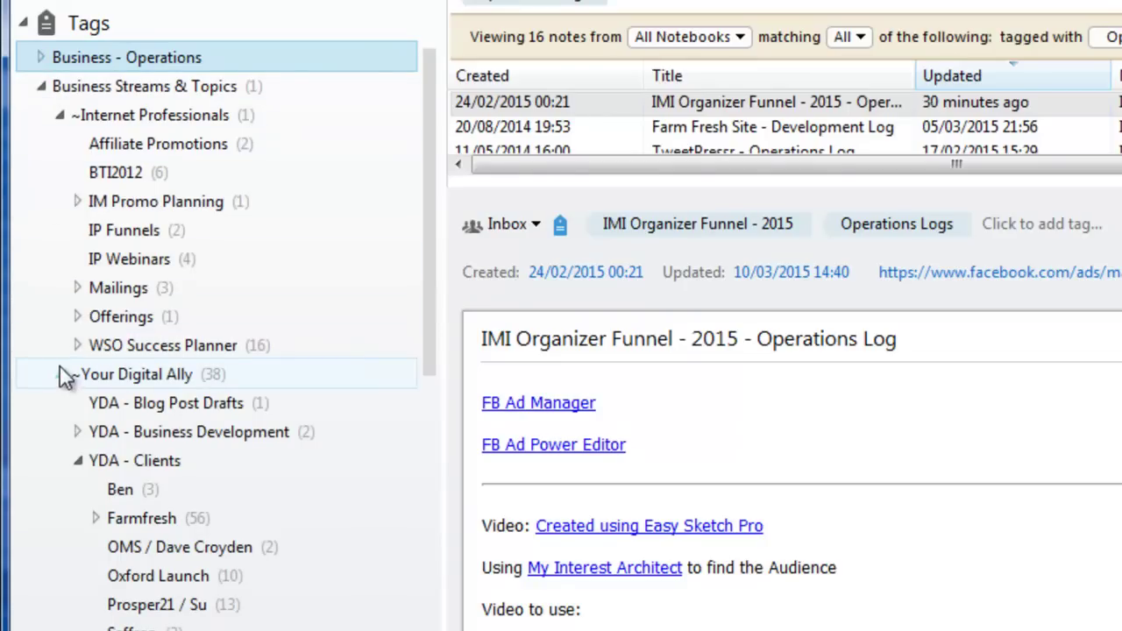
key("Down")
key("Down")
key("Left")
key("Down")
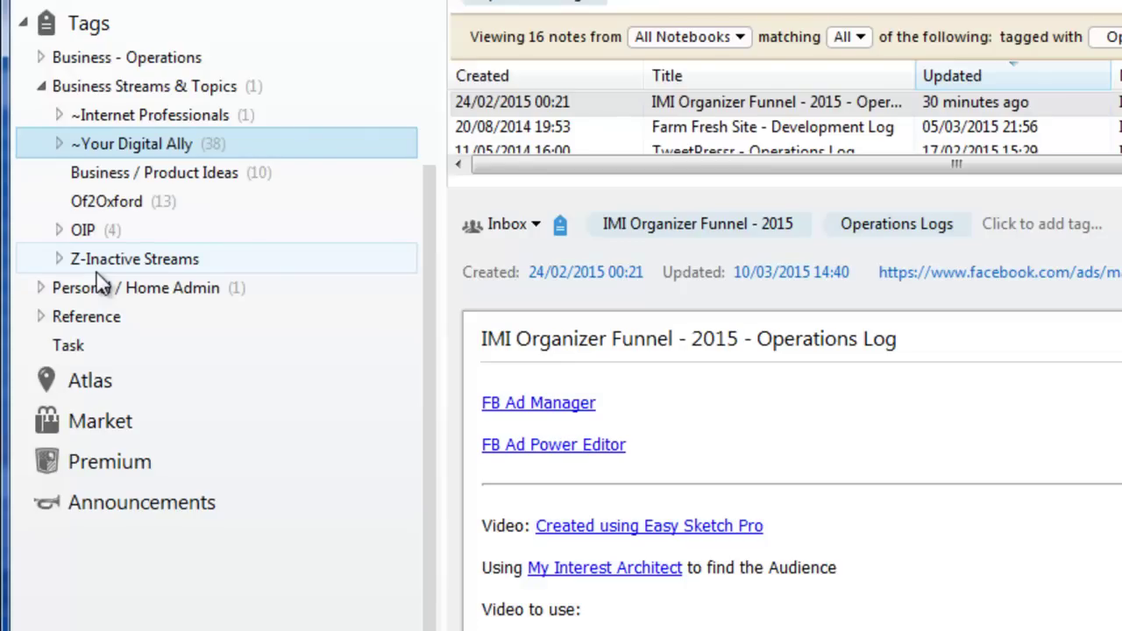
left_click(95, 119)
left_click(60, 115)
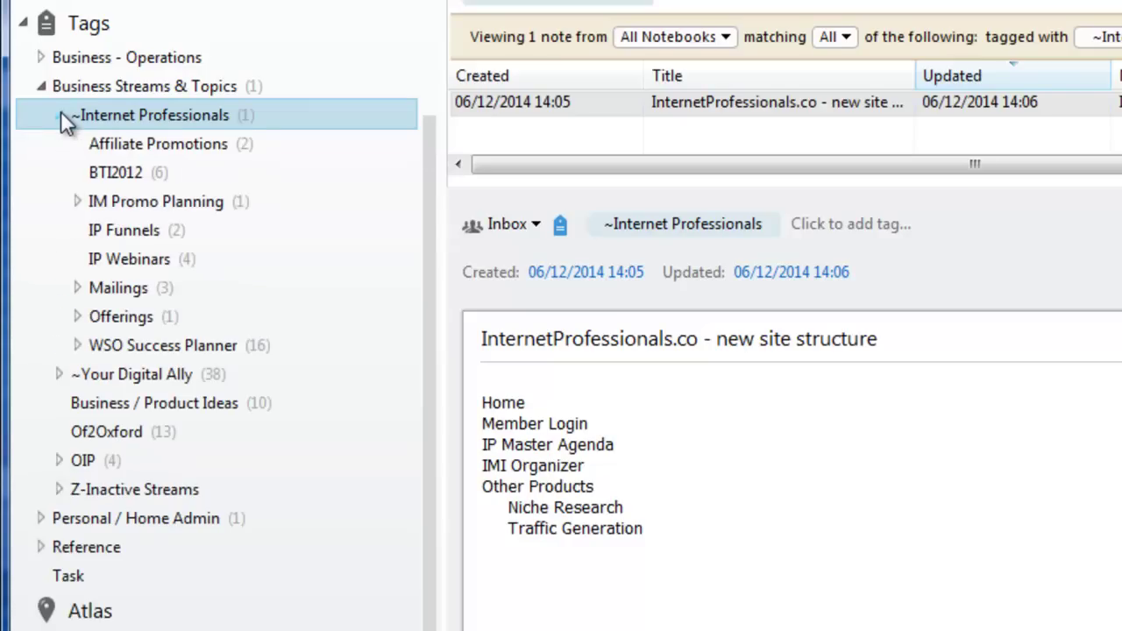
Collapse the Offerings, IMI Organizer and ~Internet Professionals tag branches
left_click(78, 318)
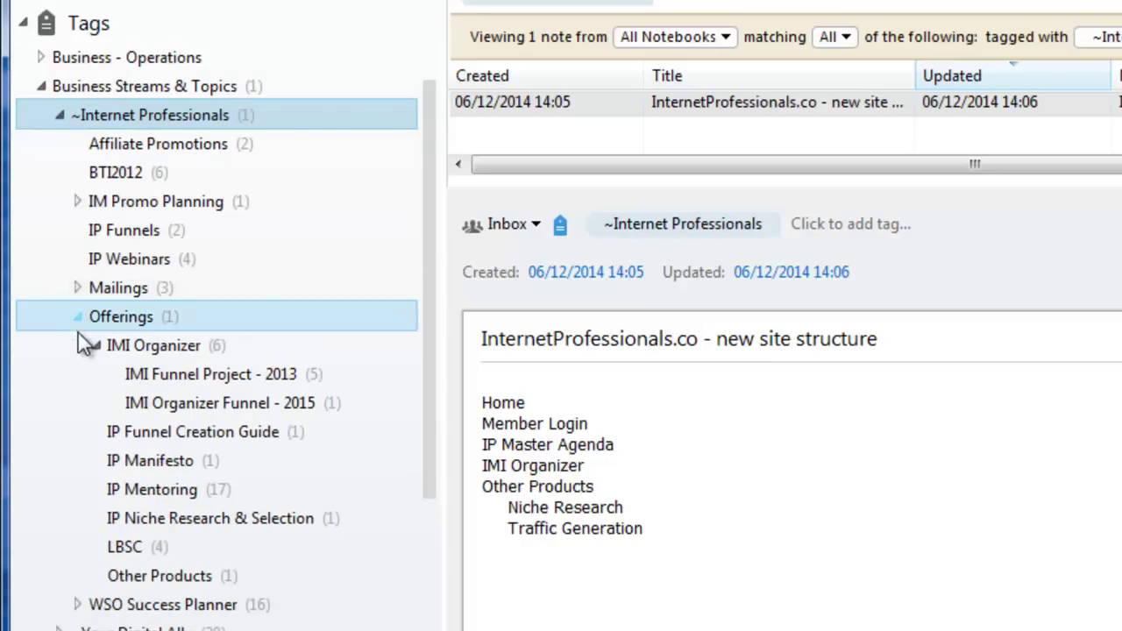
left_click(91, 345)
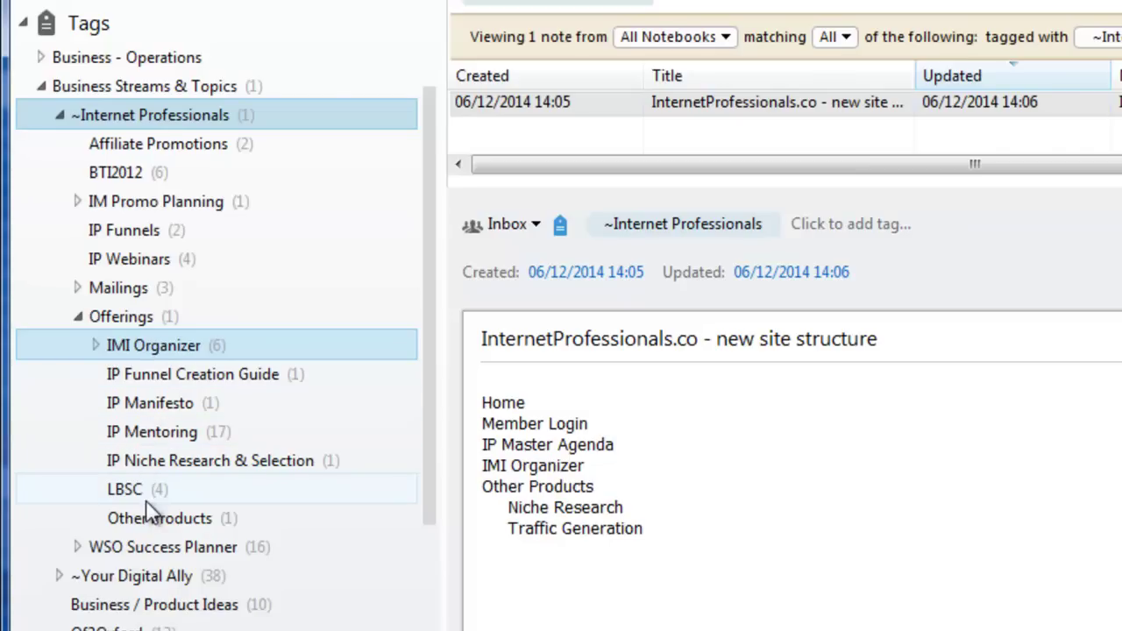
left_click(78, 316)
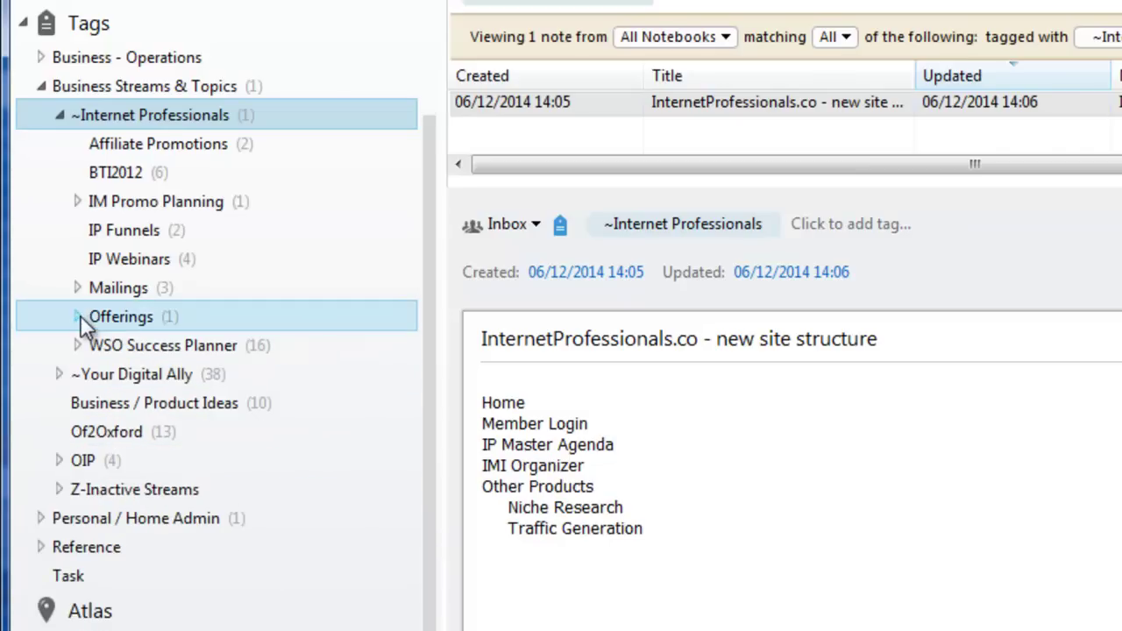
left_click(59, 113)
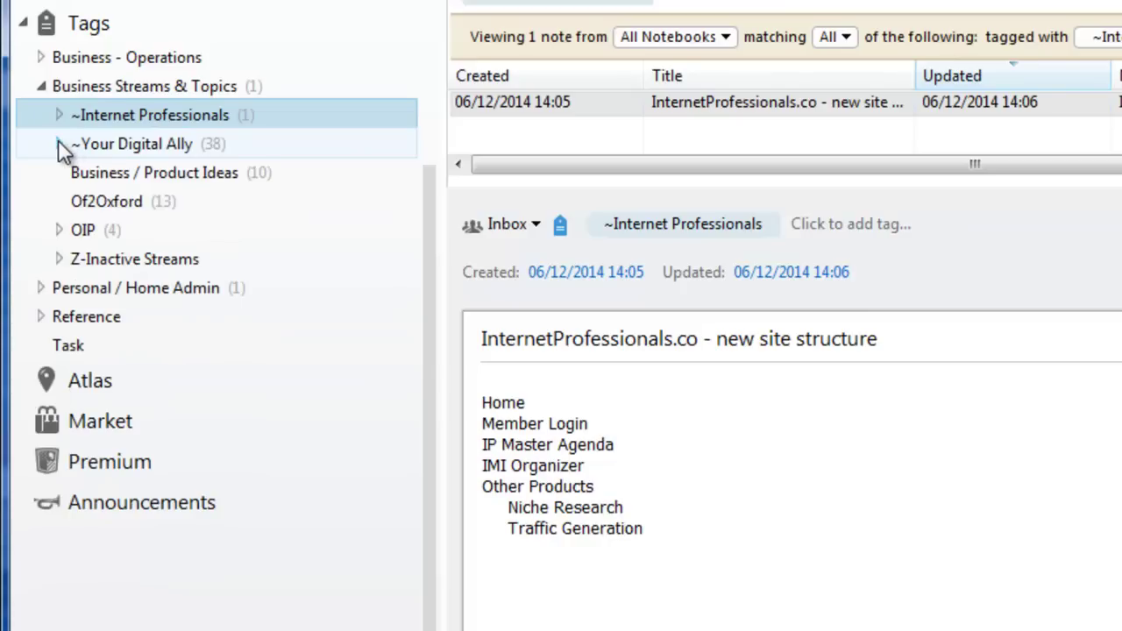
Show the ~Your Digital Ally notes, expand its tags, then collapse YDA - Clients and the branch
left_click(103, 151)
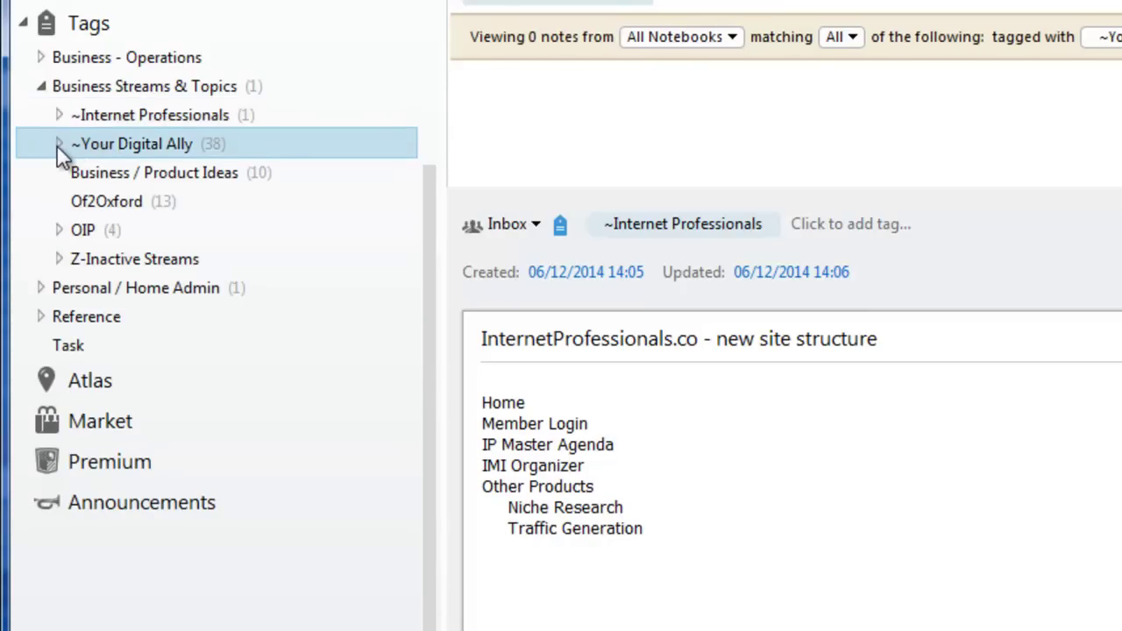
left_click(58, 145)
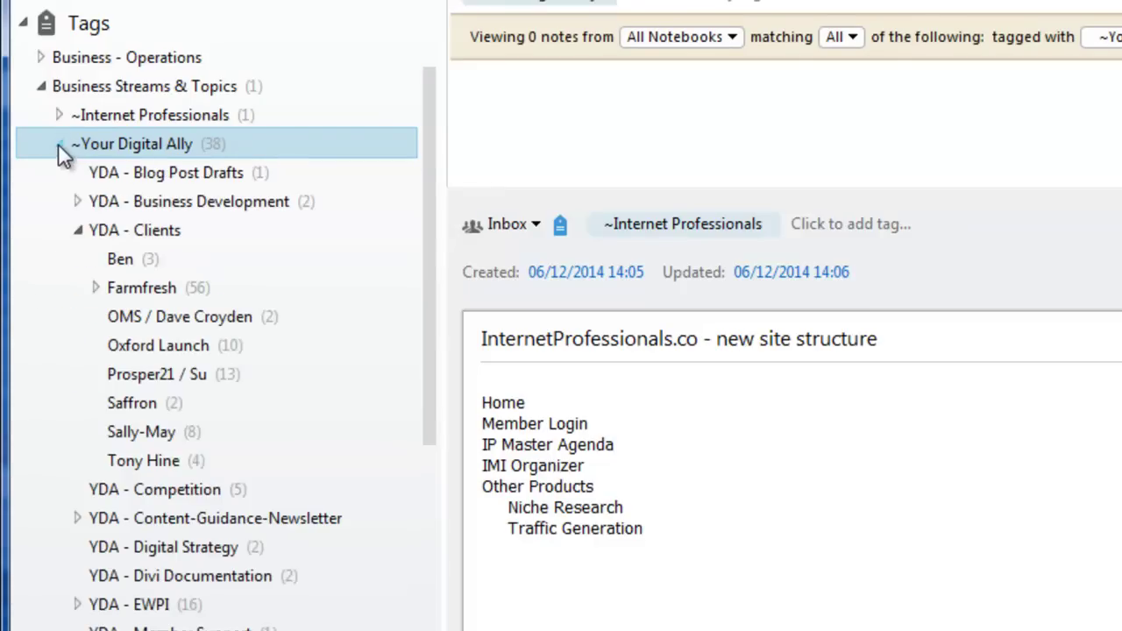
left_click(78, 229)
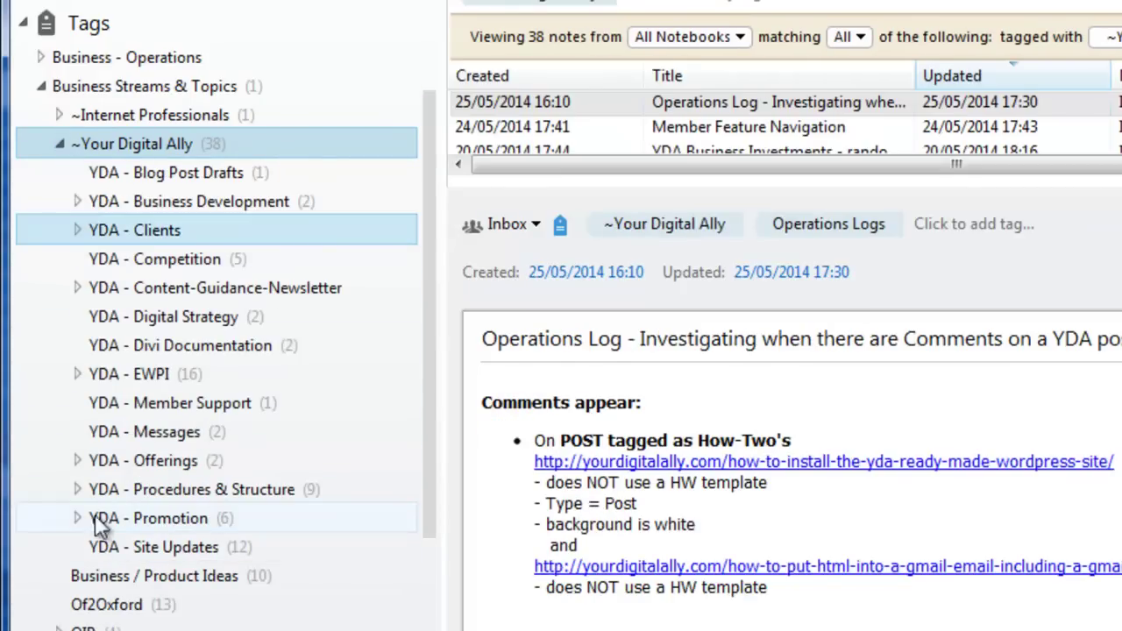
left_click(60, 145)
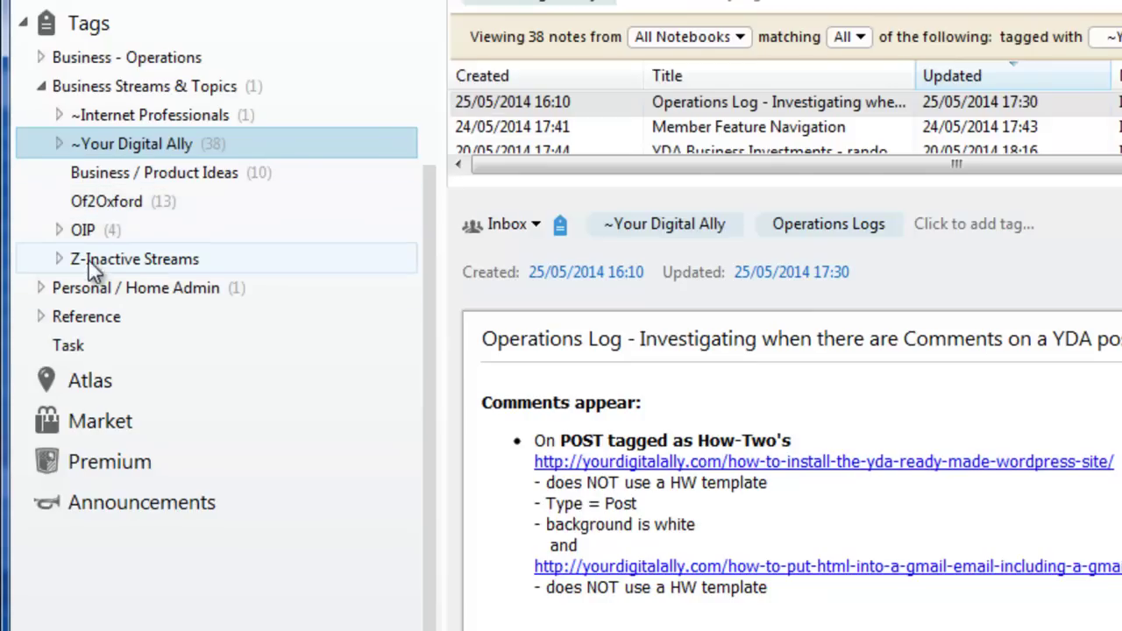
Fold Business Streams & Topics and expand Reference to show Contact Integration and Outsourcing under Admin & Organization
left_click(41, 86)
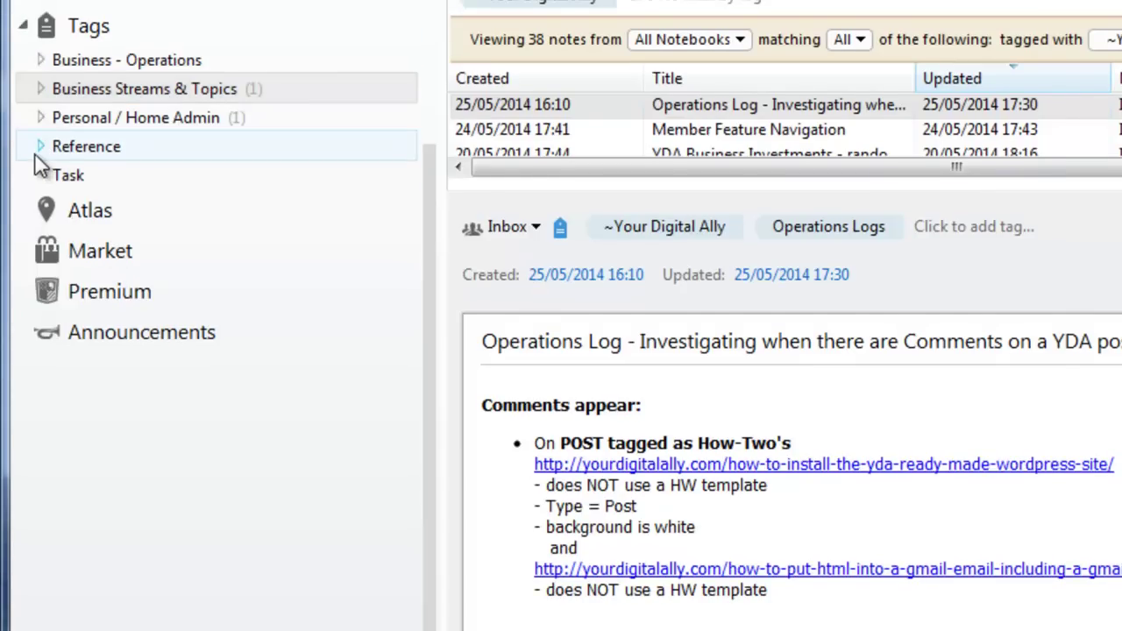
left_click(40, 147)
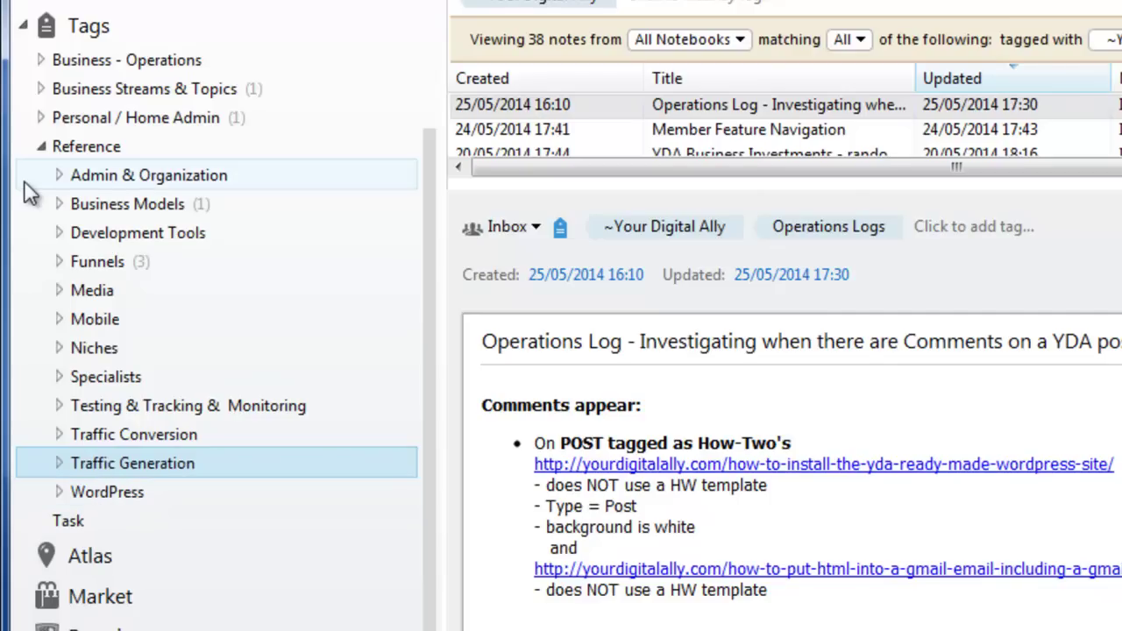
left_click(55, 168)
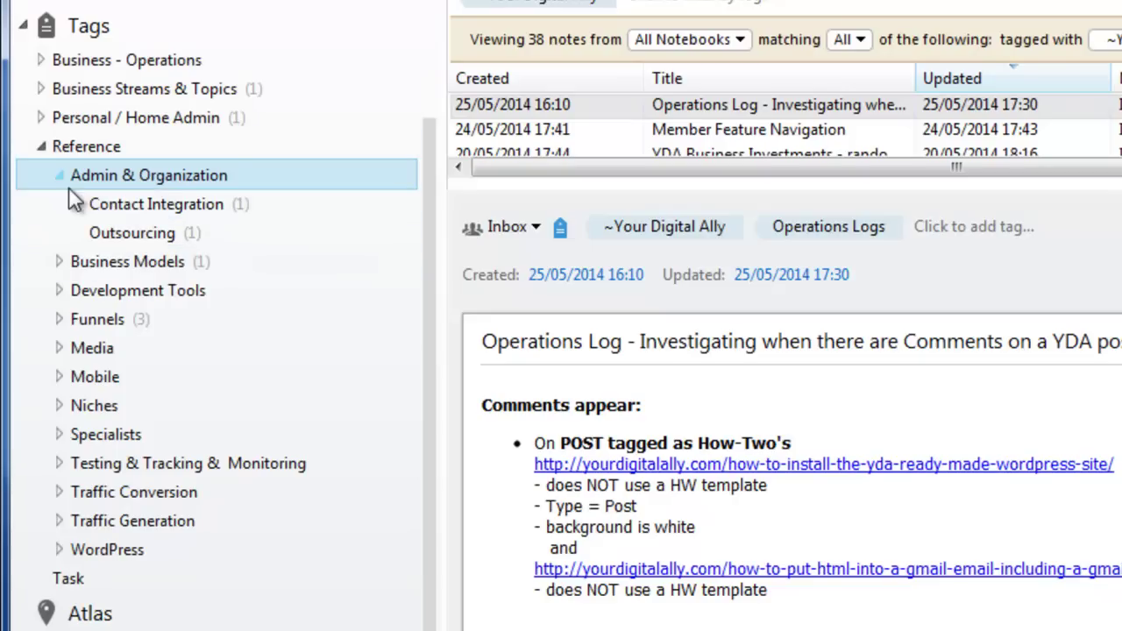
Browse Contact Integration's notes, then open the Outsourcing note 'Requirements to include in web work'
left_click(140, 203)
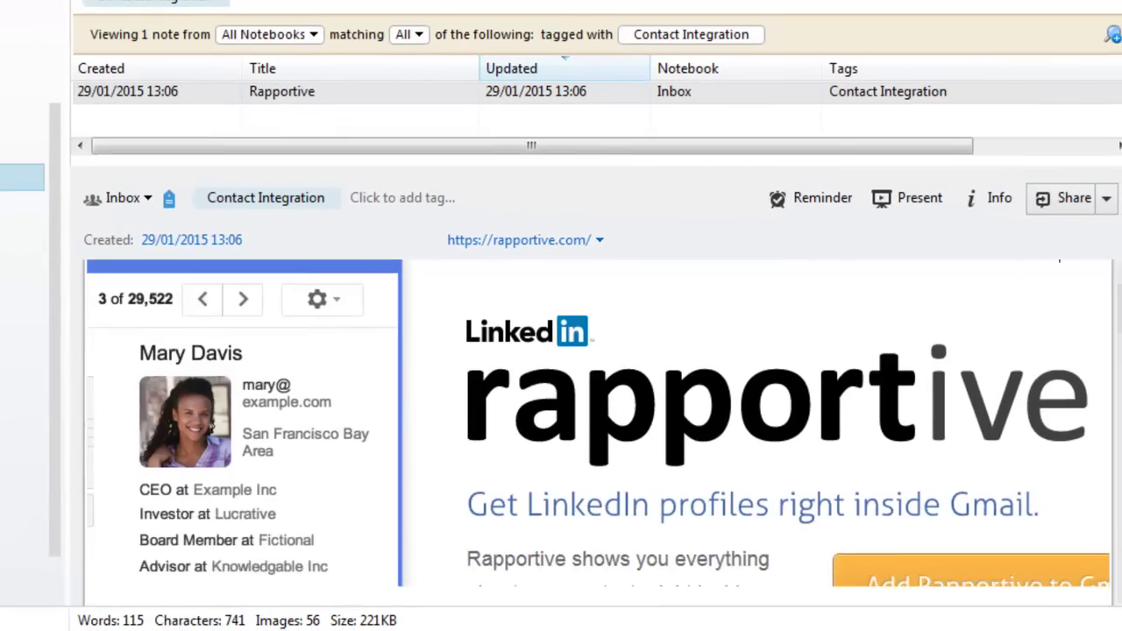
scroll(753, 420, "down", 10)
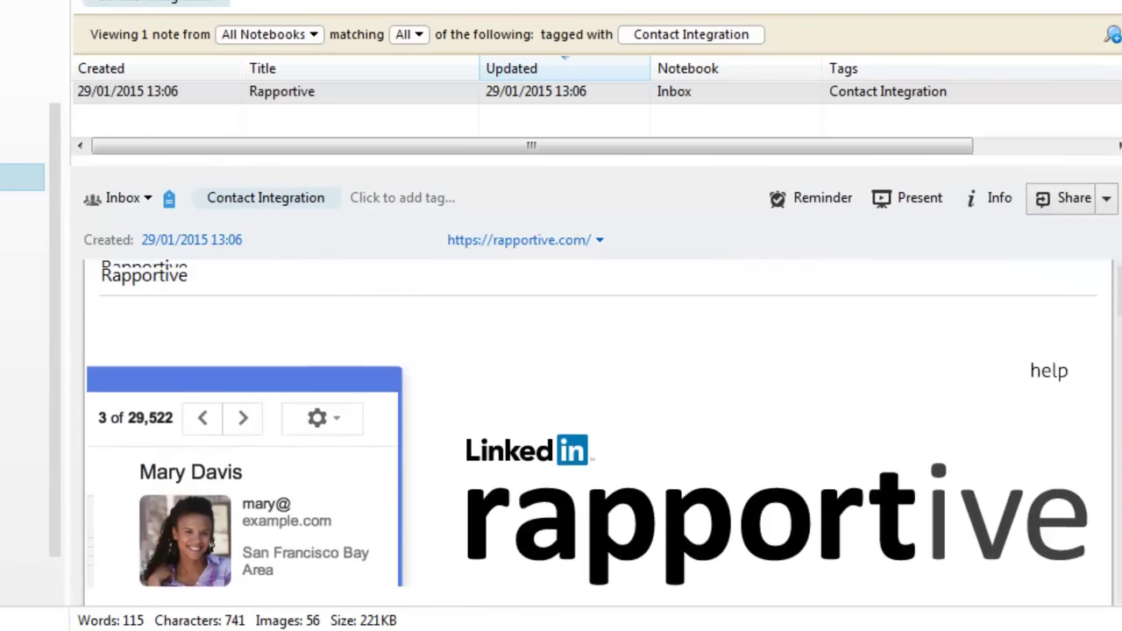
left_click(22, 201)
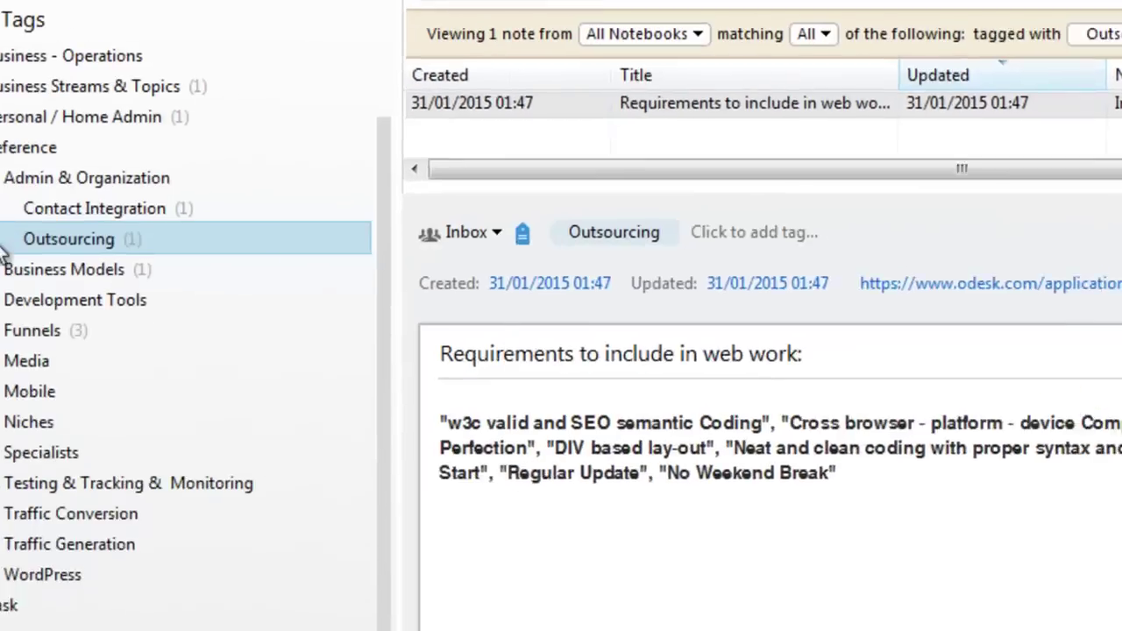
left_click(0, 178)
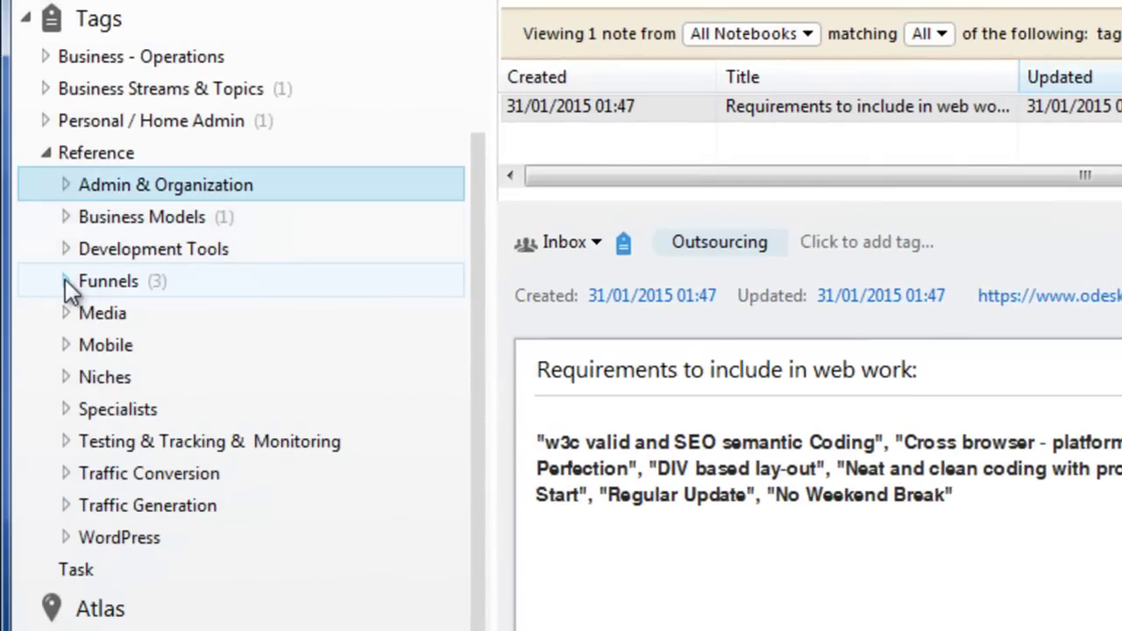
Briefly expand and refold the Testing & Tracking & Monitoring and Traffic Conversion tag branches
left_click(67, 441)
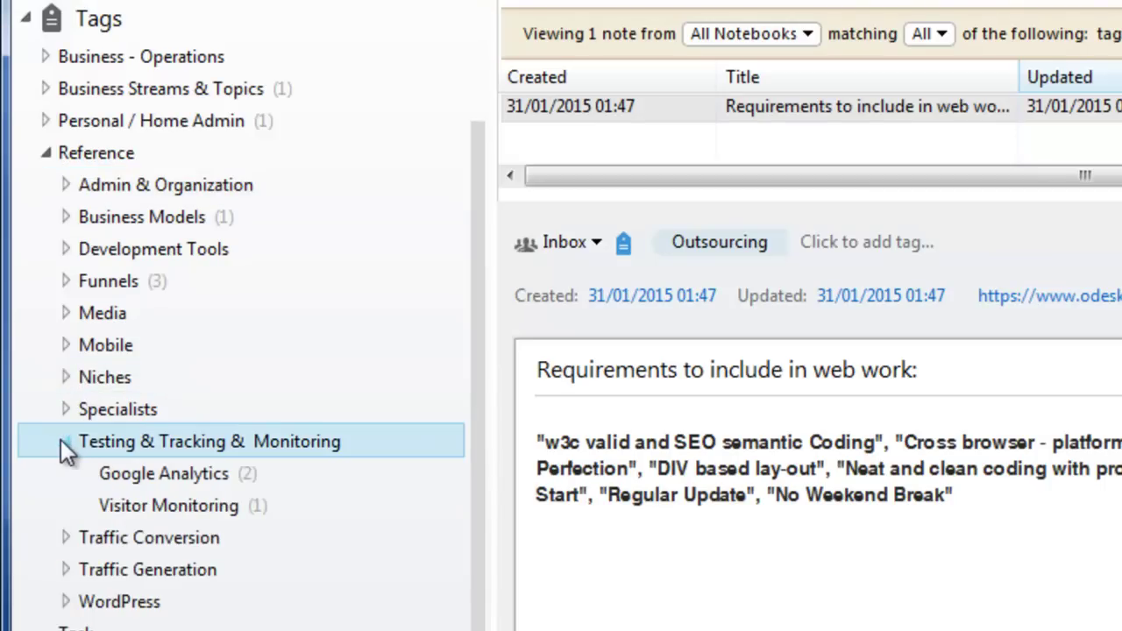
left_click(62, 440)
left_click(69, 473)
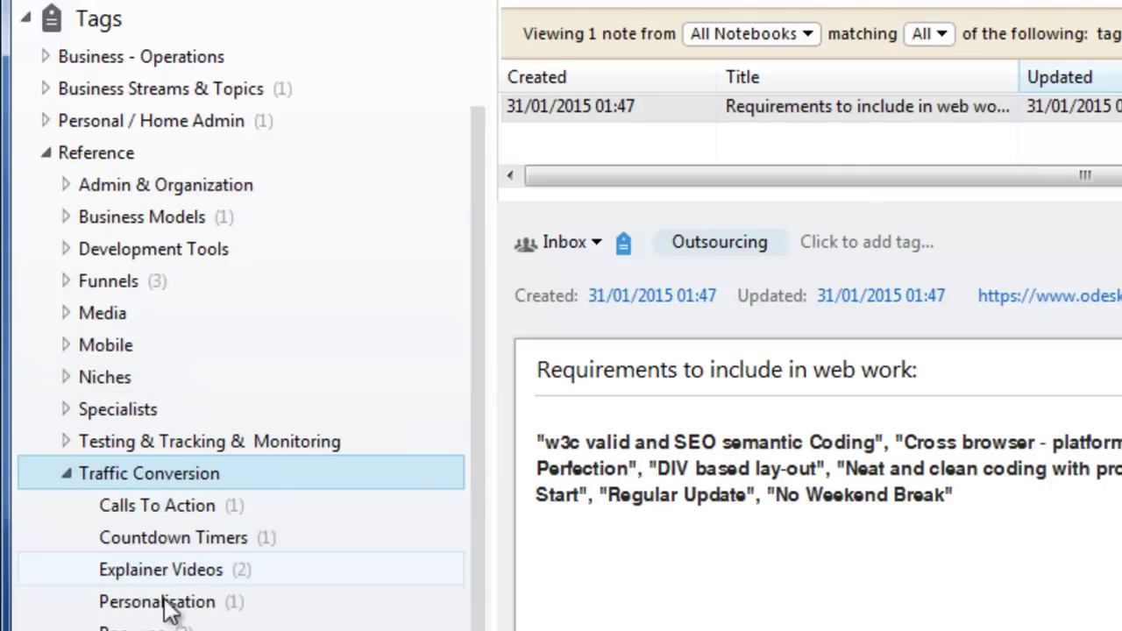
scroll(469, 478, "down", 2)
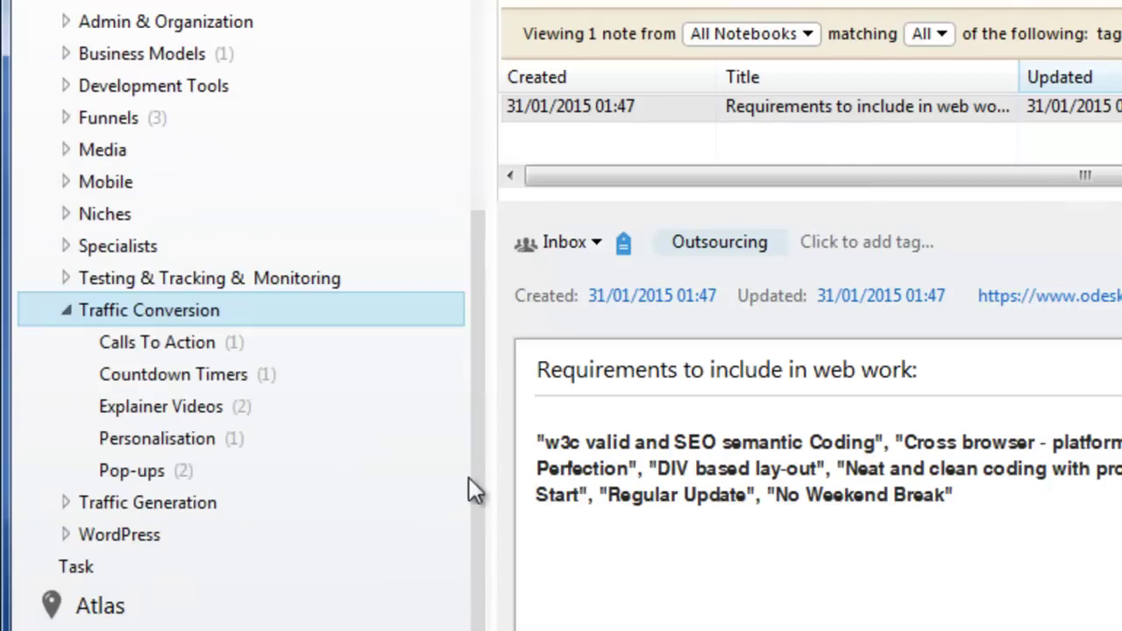
left_click(74, 308)
Expand Traffic Generation through Social Media Marketing and Facebook to FB Advertising's ten FB Ads subtags
left_click(65, 345)
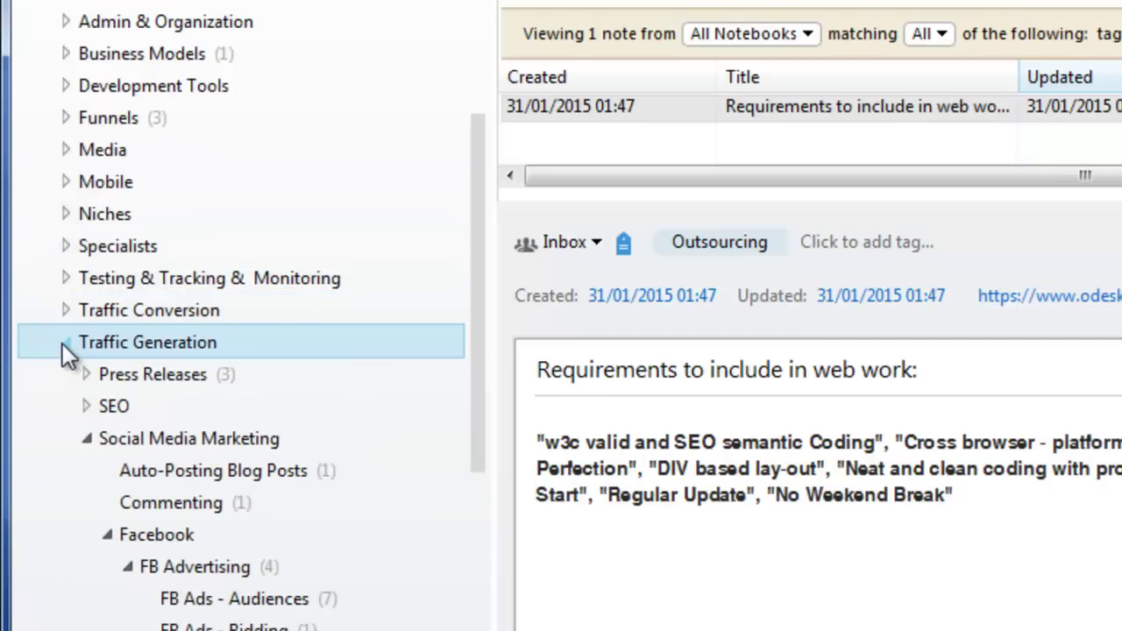
left_click(85, 438)
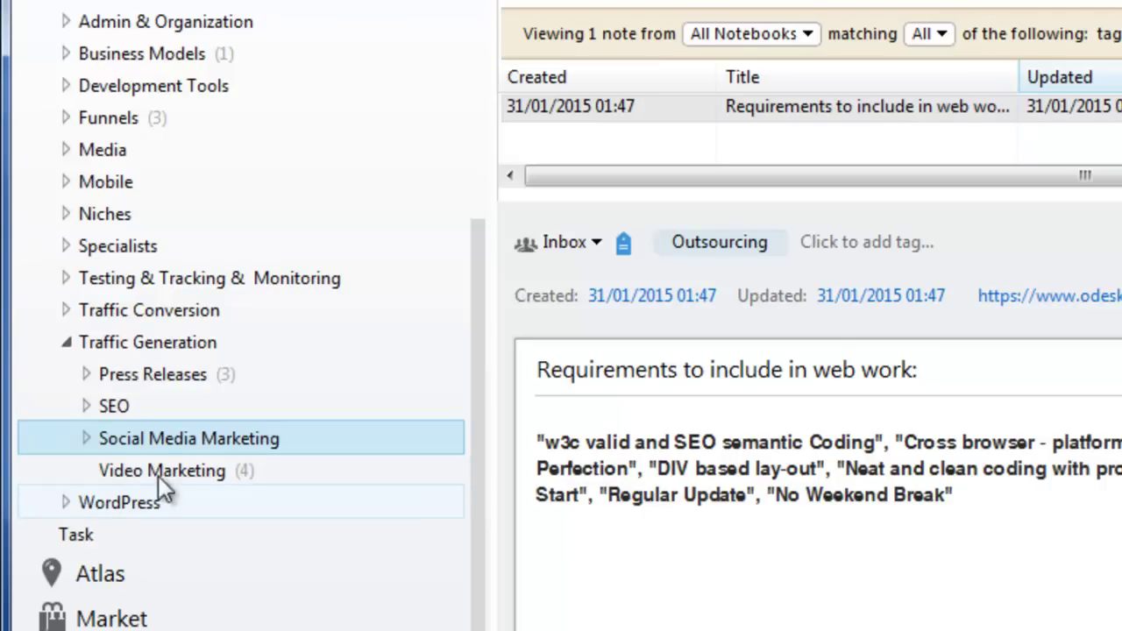
left_click(86, 438)
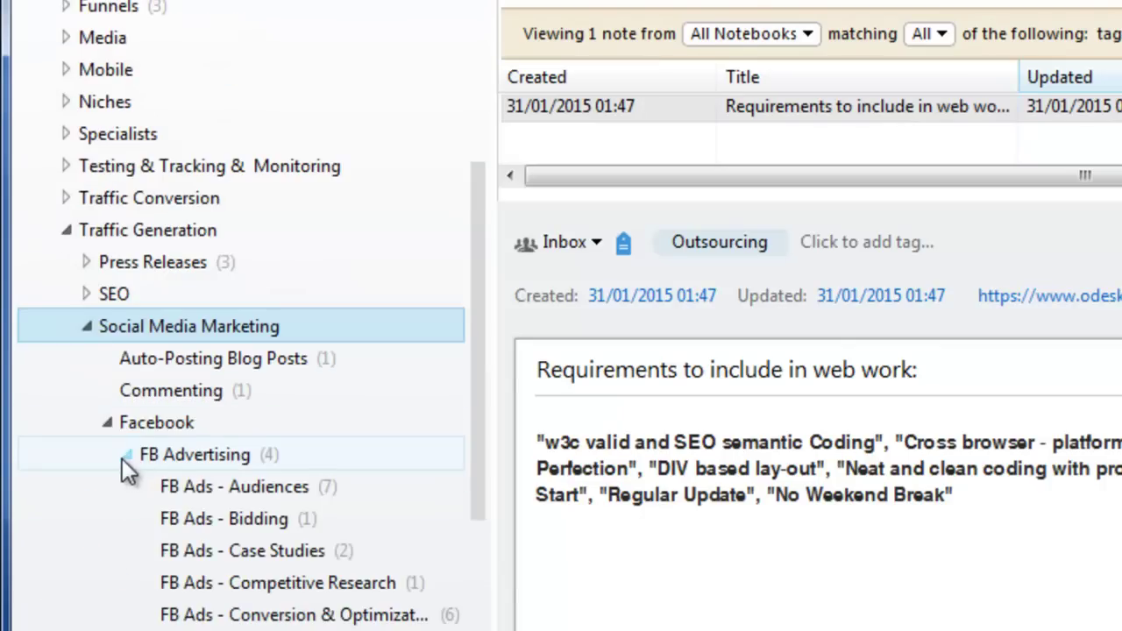
left_click(127, 454)
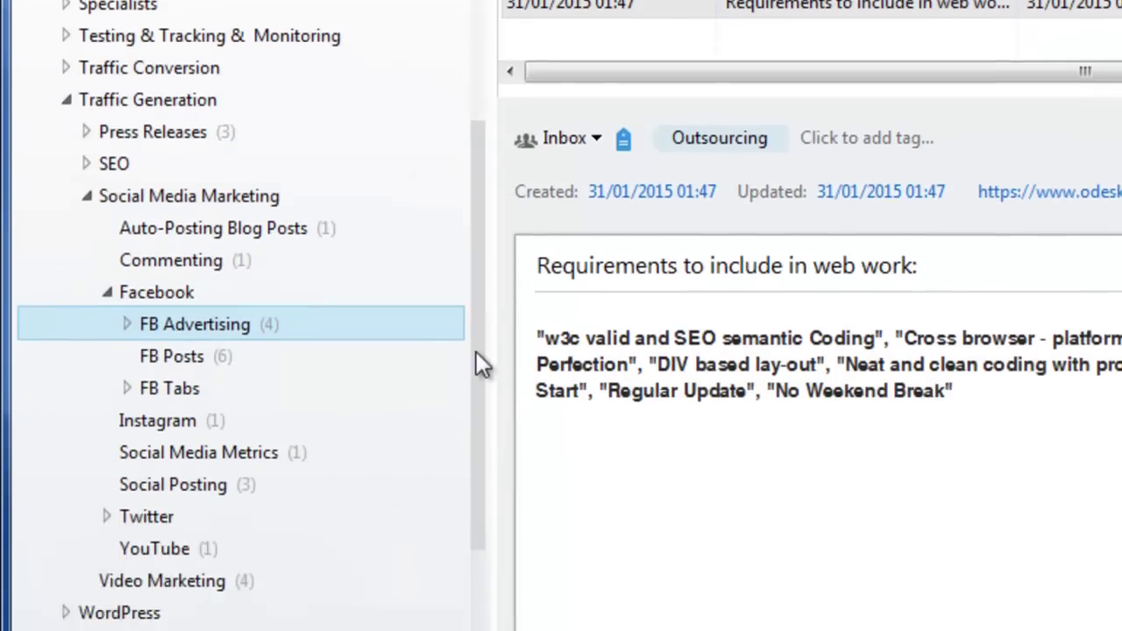
left_click_drag(480, 364, 479, 416)
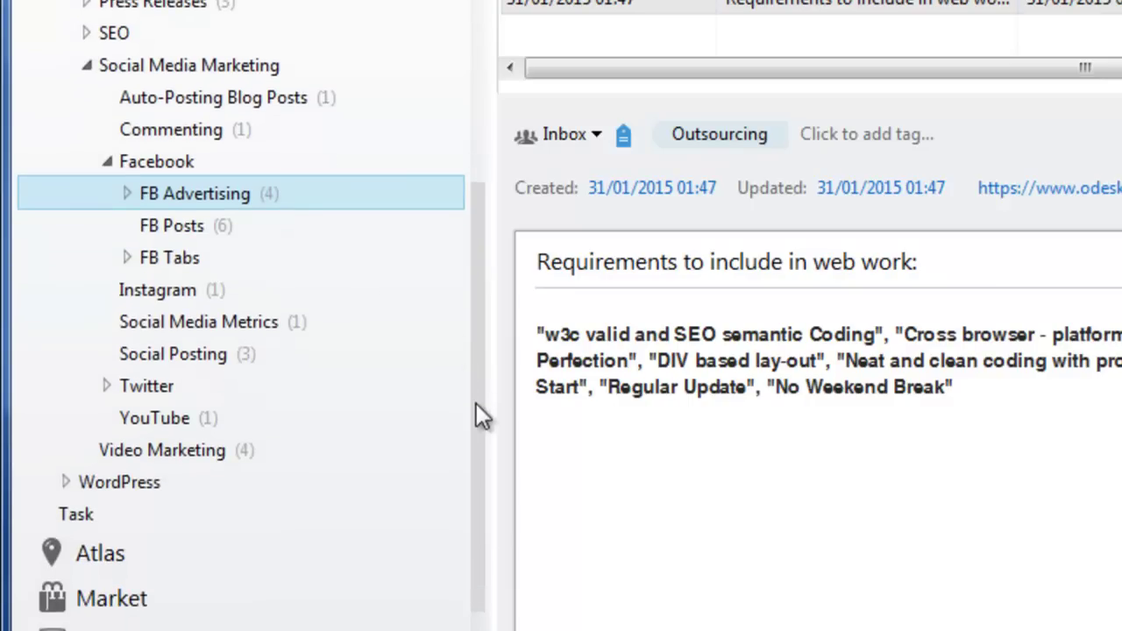
left_click(125, 192)
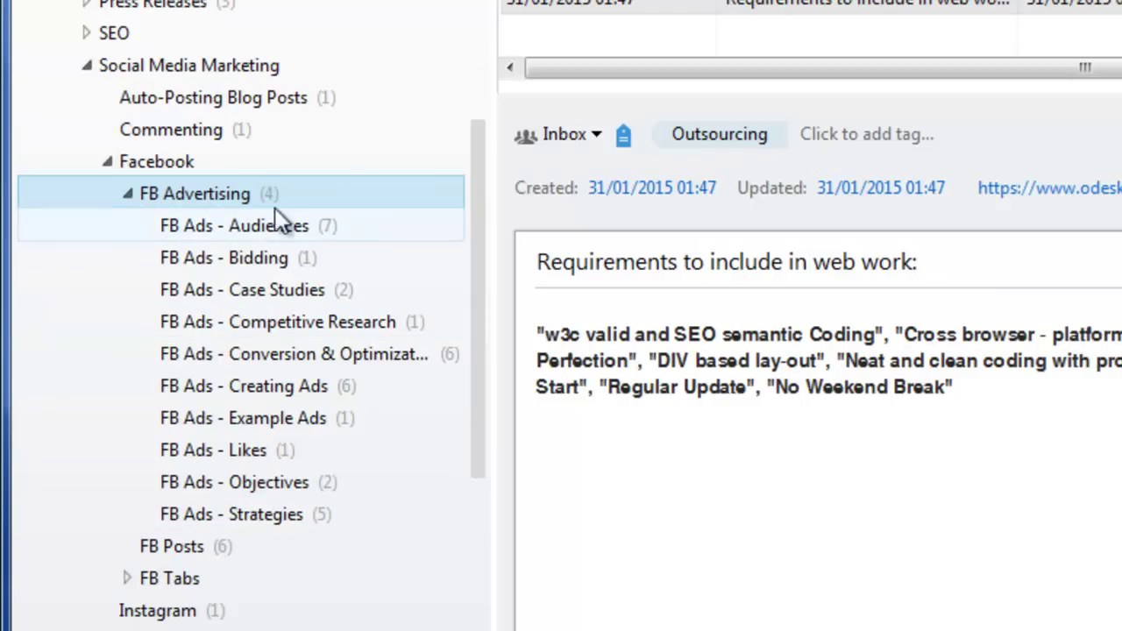
left_click_drag(479, 291, 187, 11)
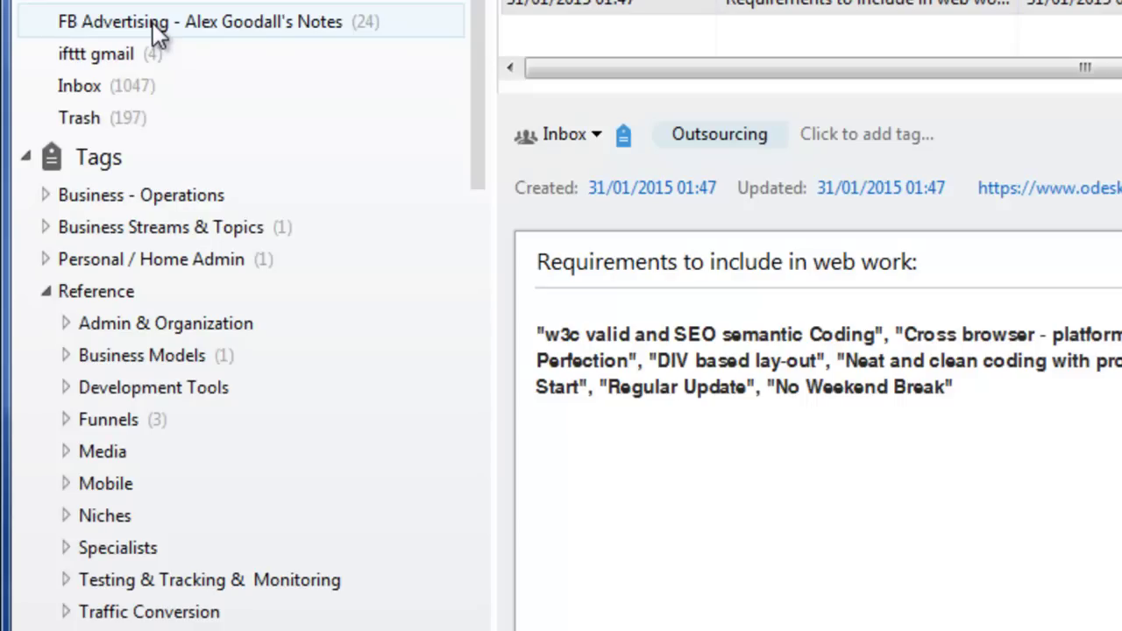
left_click_drag(481, 35, 469, 324)
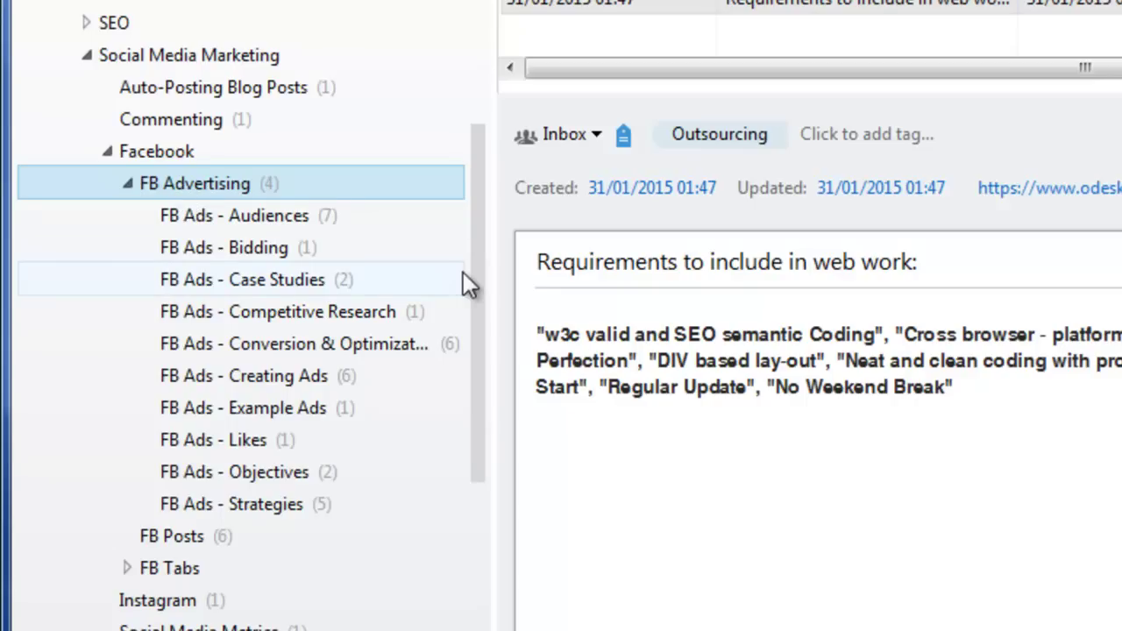
left_click_drag(476, 302, 476, 232)
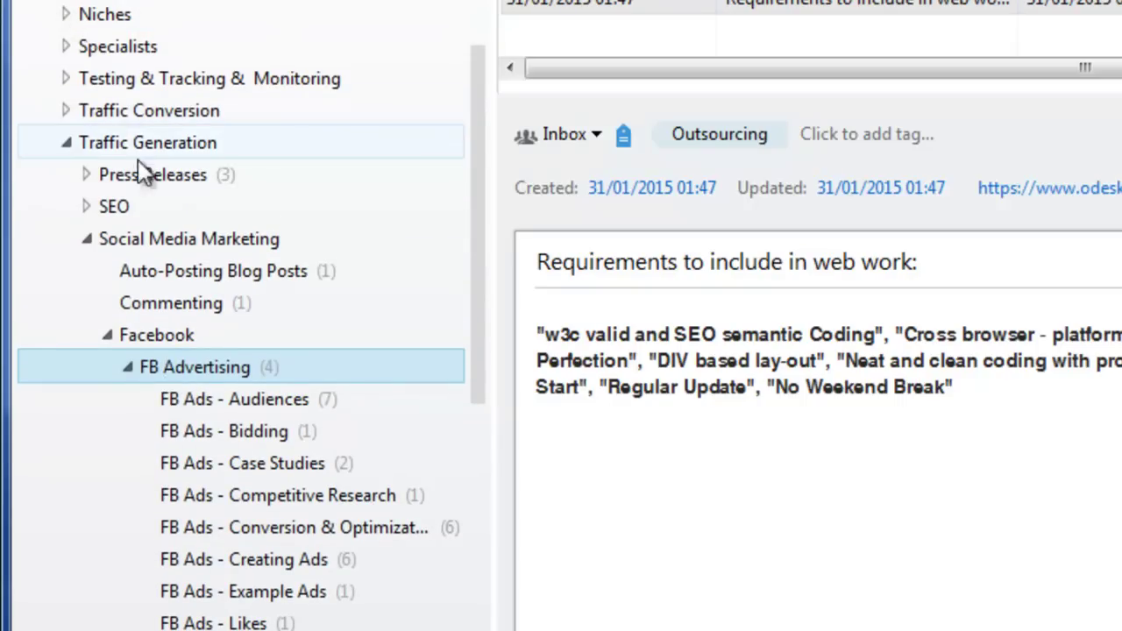
left_click_drag(476, 338, 476, 247)
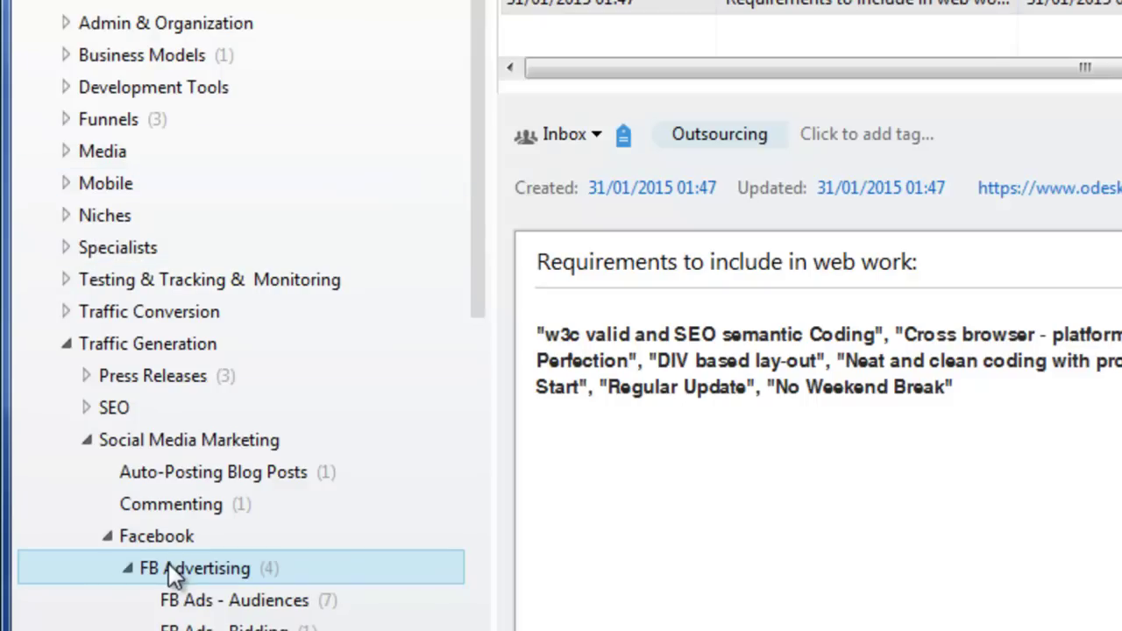
Fold Traffic Generation and expand WordPress to show its WP subtags, with WP Plugins selected
left_click_drag(477, 219, 477, 280)
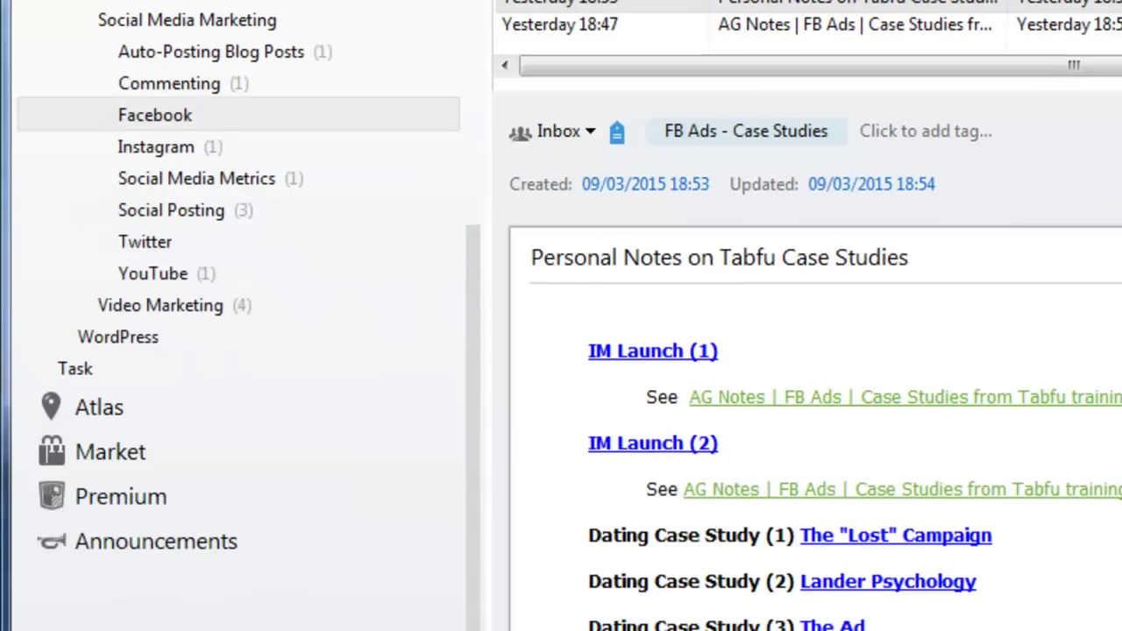
left_click_drag(476, 275, 480, 133)
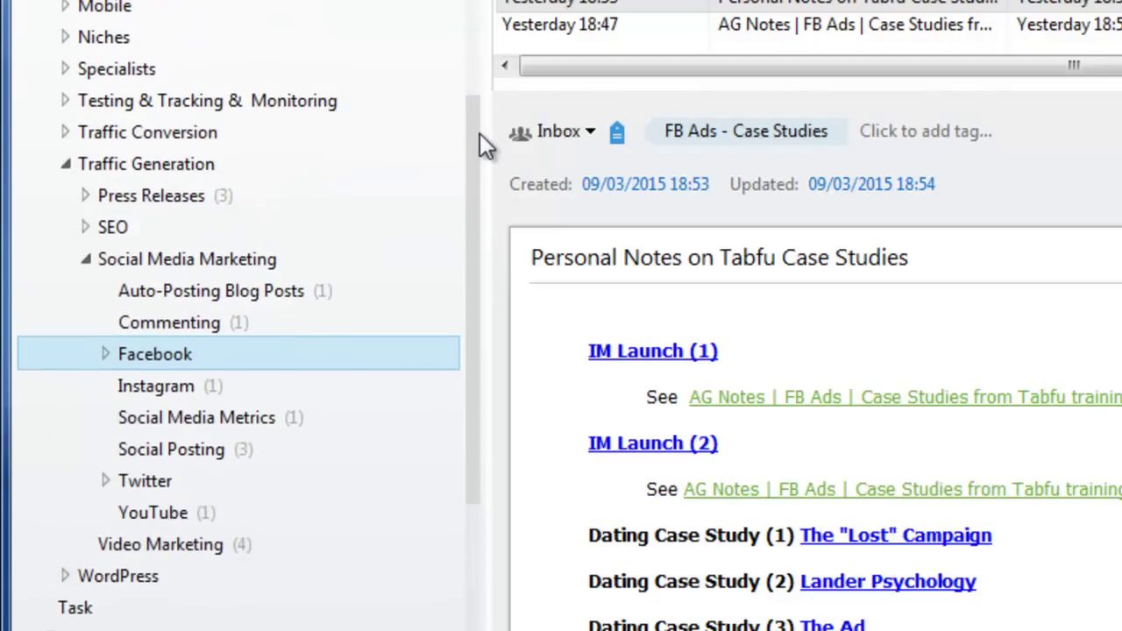
left_click(65, 164)
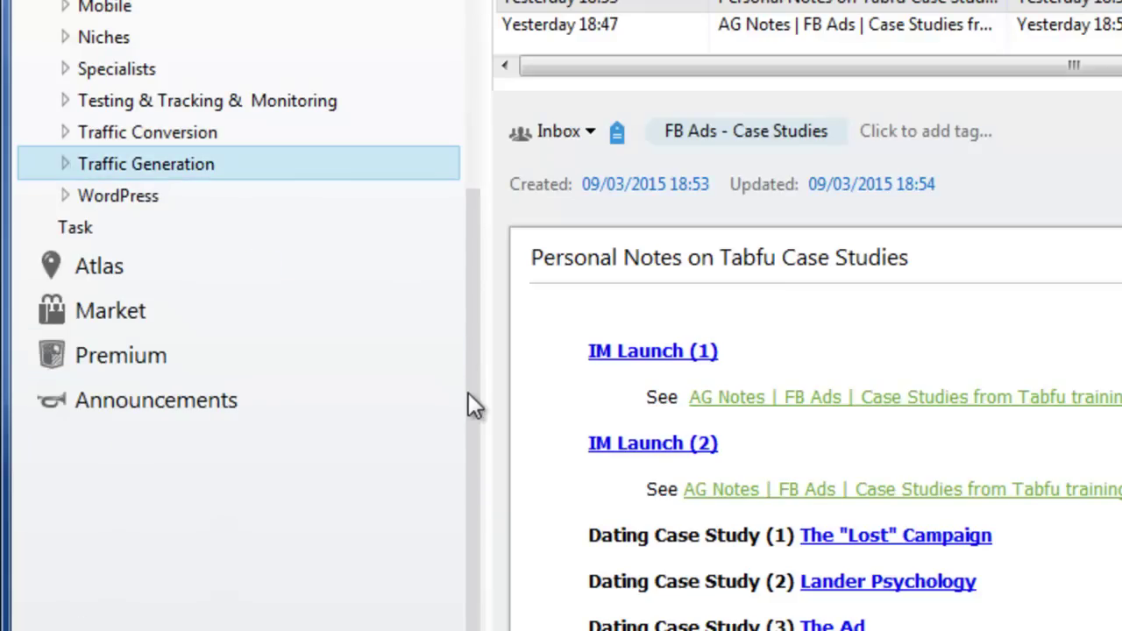
left_click(63, 194)
left_click(91, 290)
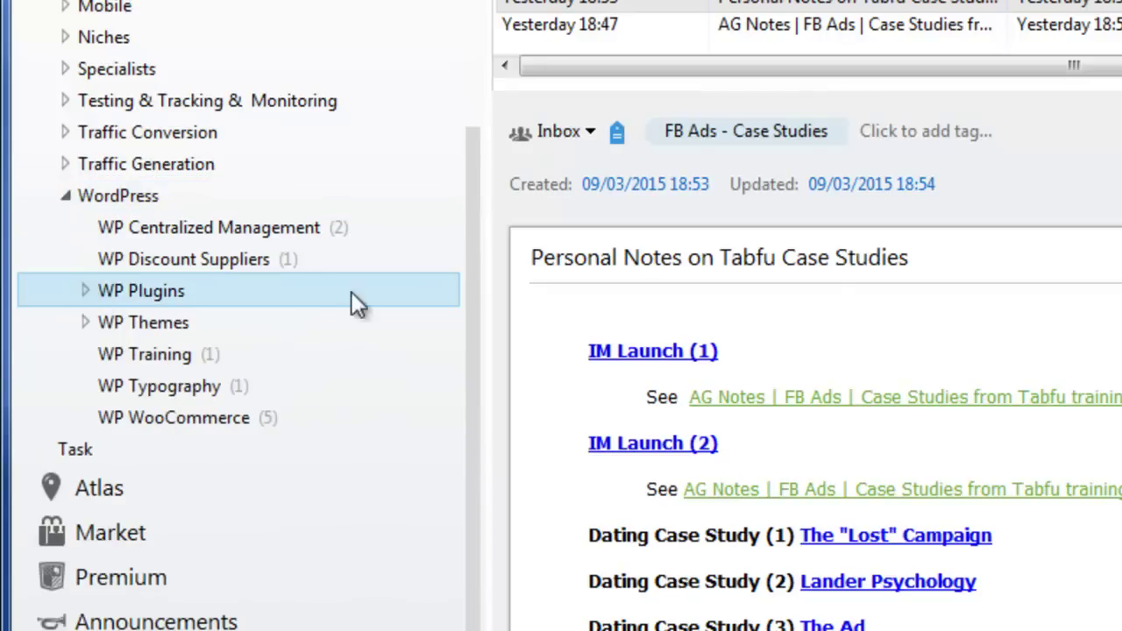
Expand WP Plugins to list Curation through Widget Management, briefly toggling WP Themes
scroll(471, 453, "down", 1)
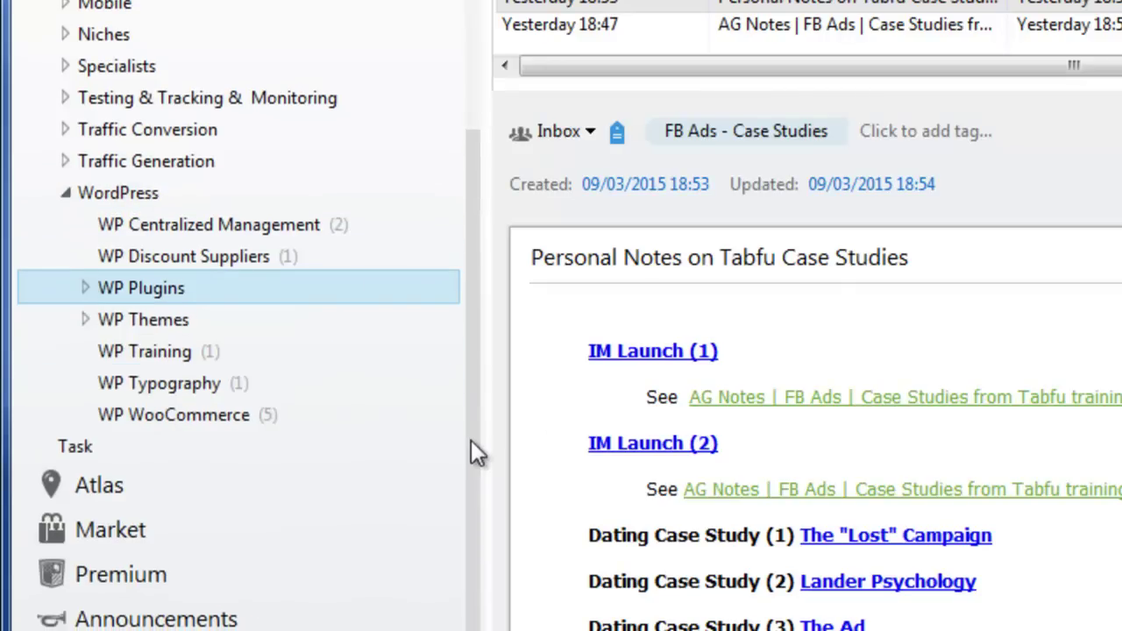
left_click(86, 289)
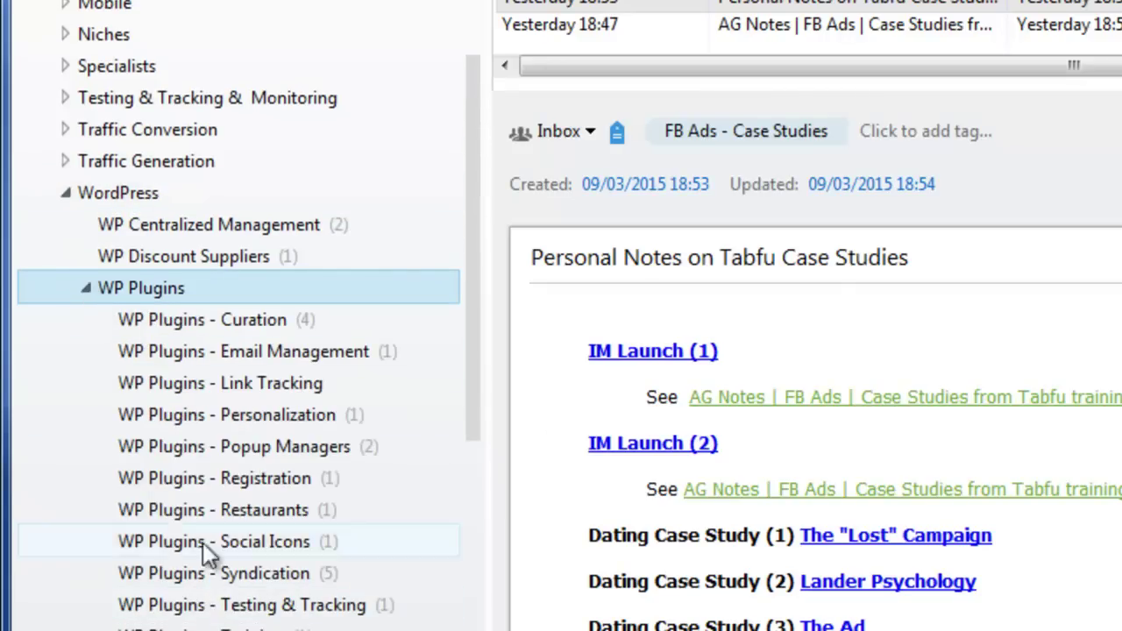
left_click_drag(473, 257, 471, 377)
left_click(83, 486)
left_click(80, 481)
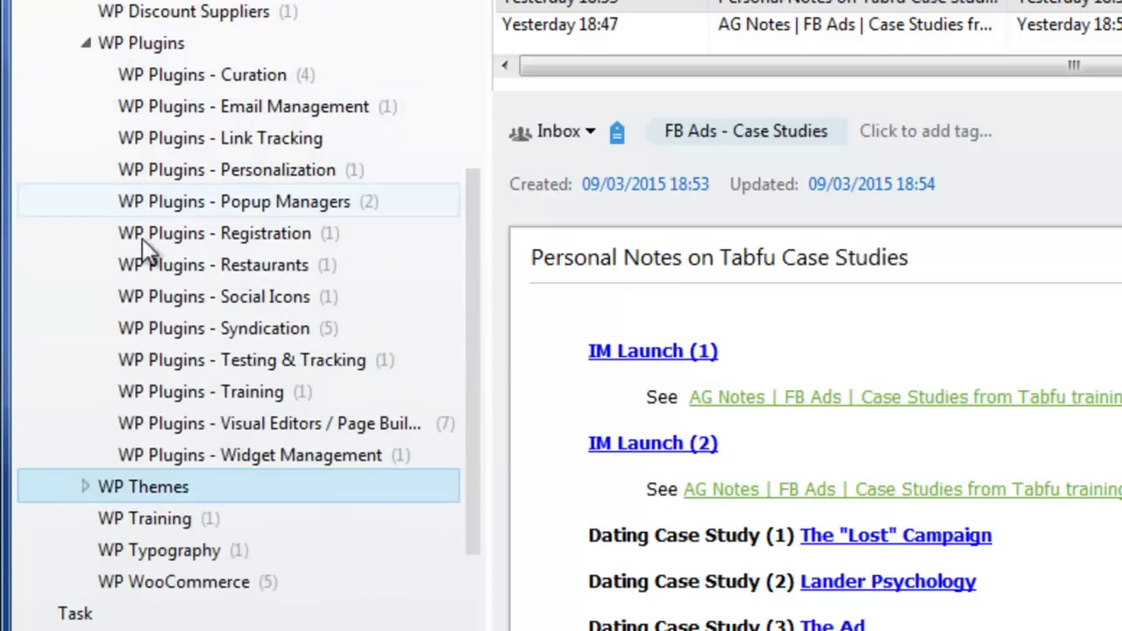
Open the Floating Login note tagged WP Plugins - Registration and scroll through its plugin page
left_click(234, 233)
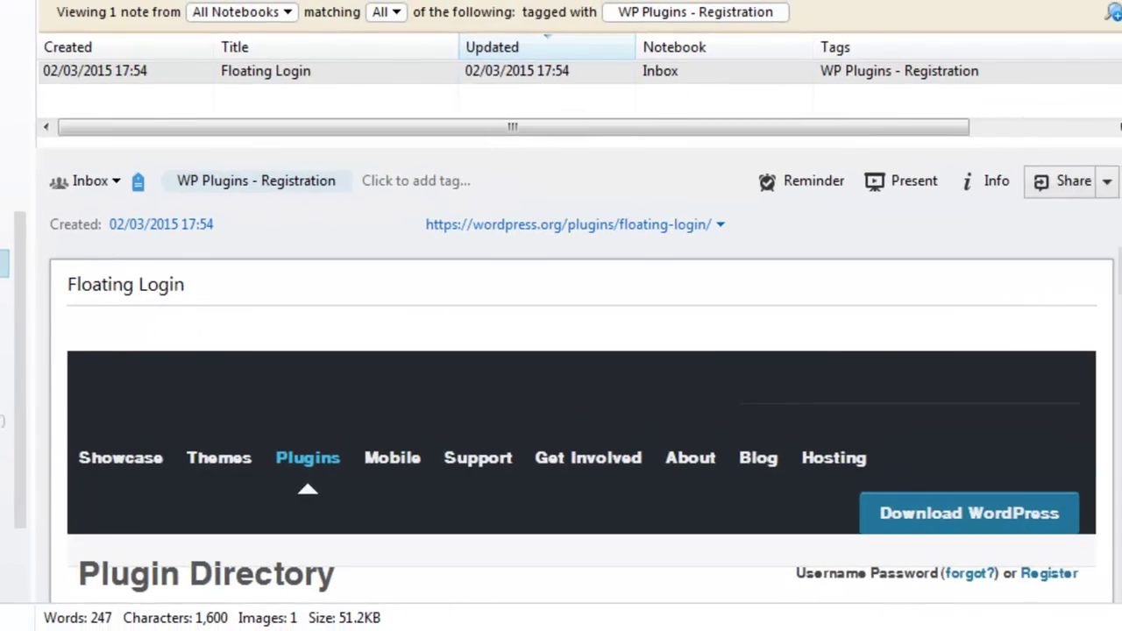
scroll(581, 420, "down", 3)
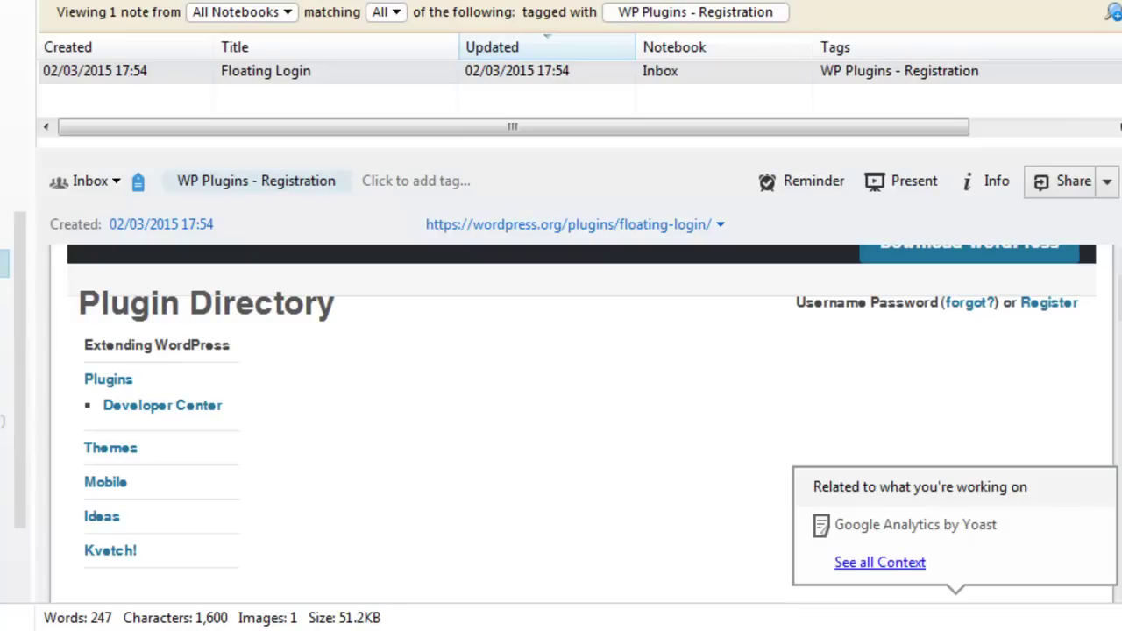
scroll(581, 421, "down", 10)
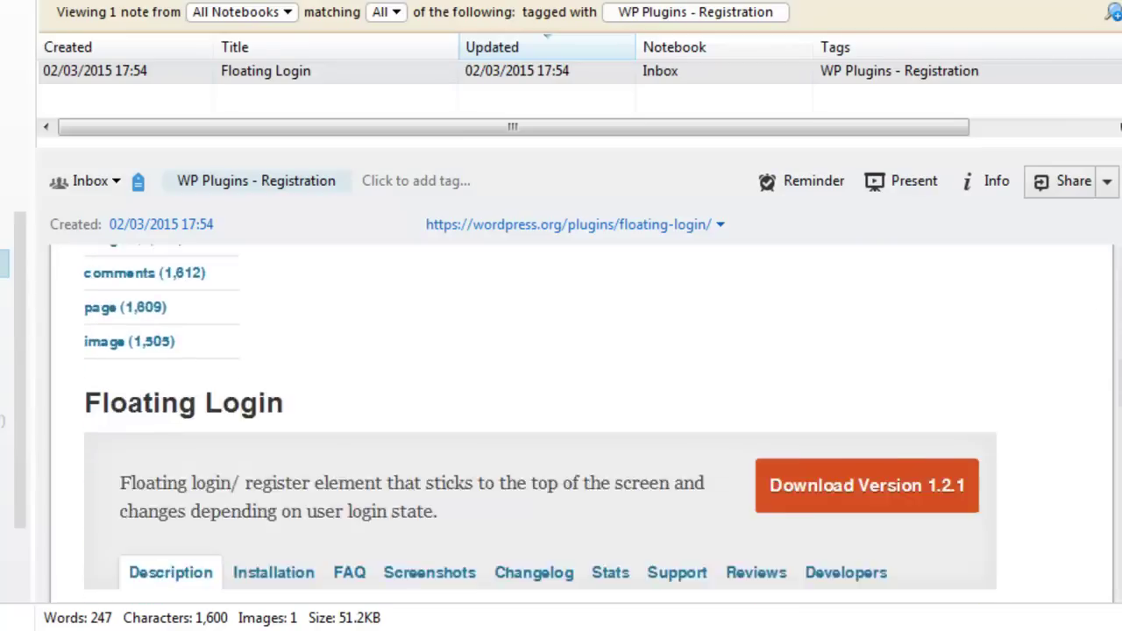
scroll(1117, 437, "down", 10)
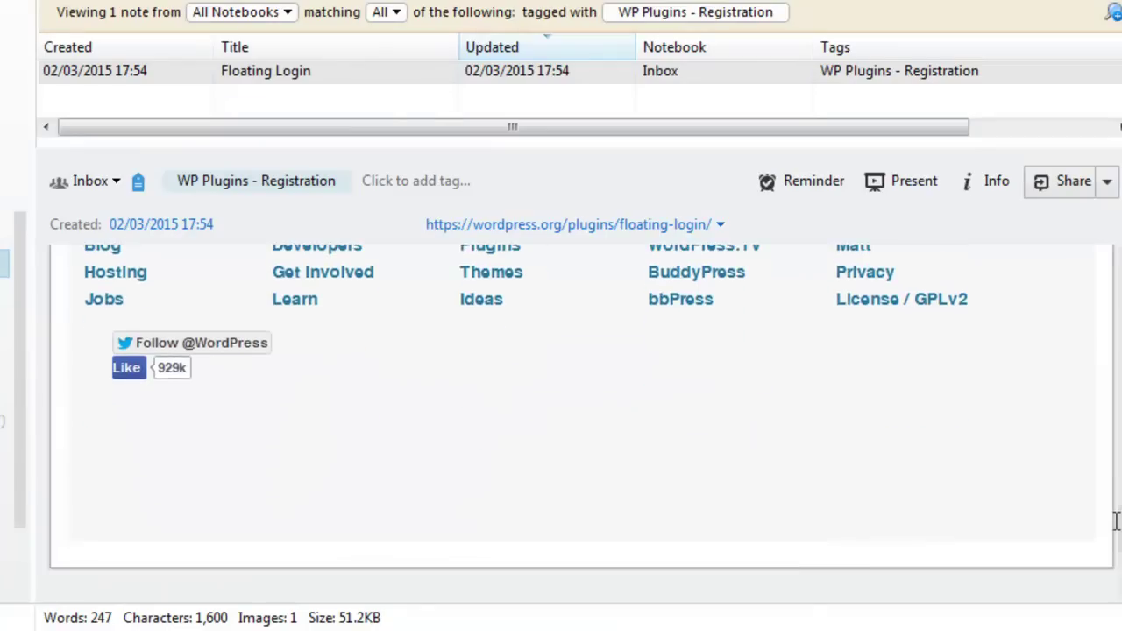
scroll(1117, 436, "up", 10)
scroll(1117, 436, "up", 5)
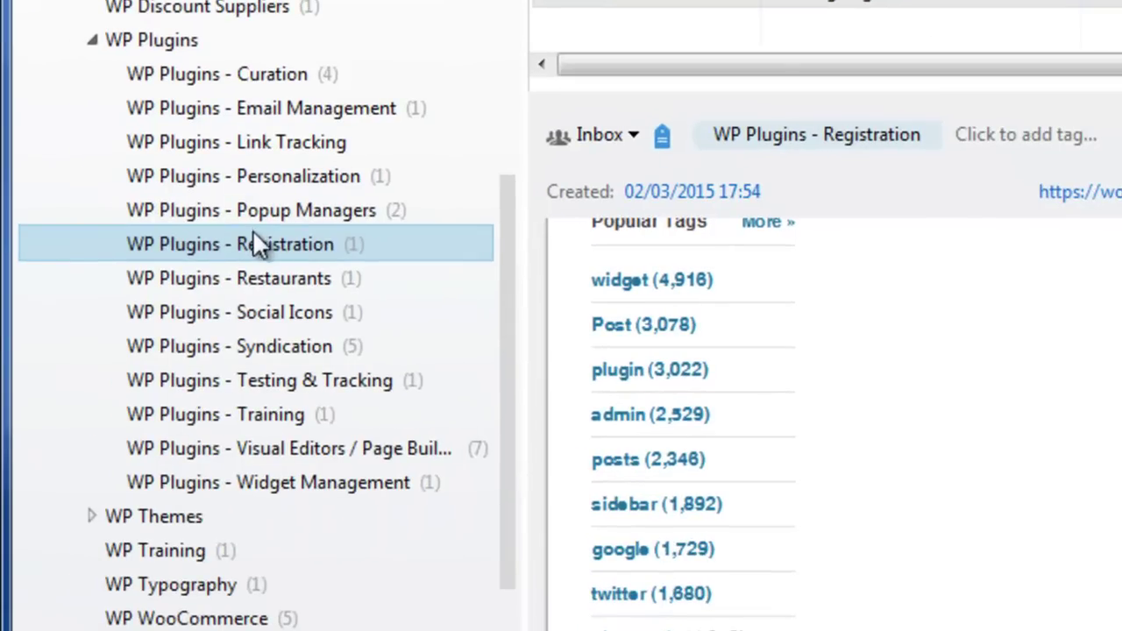
Collapse the WP Plugins, WordPress and Reference tag branches
left_click(92, 41)
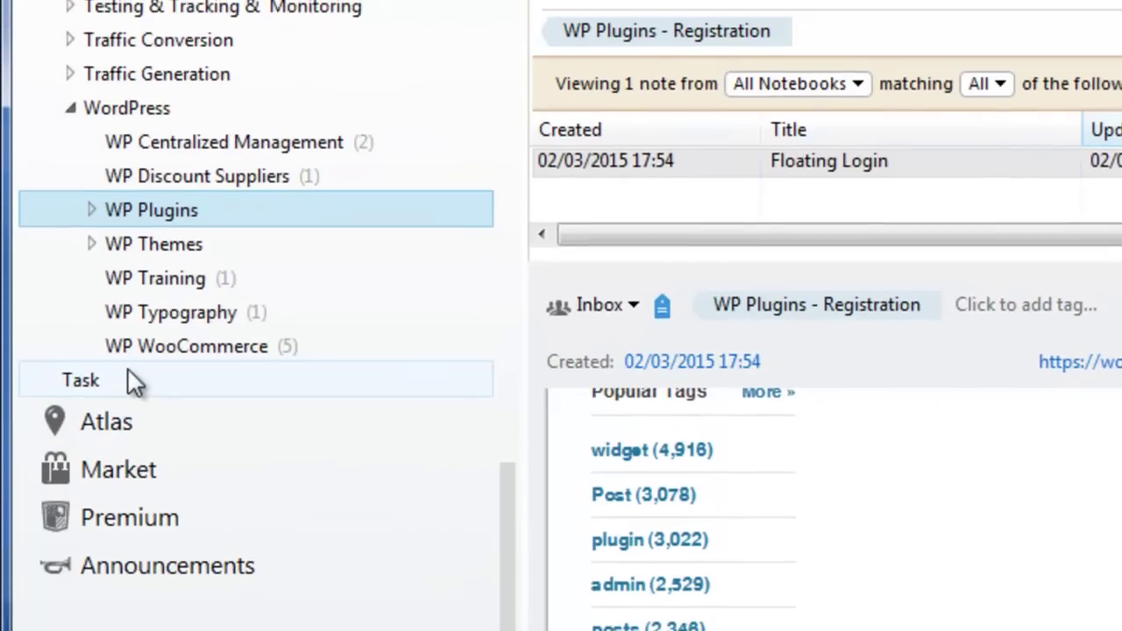
left_click(70, 115)
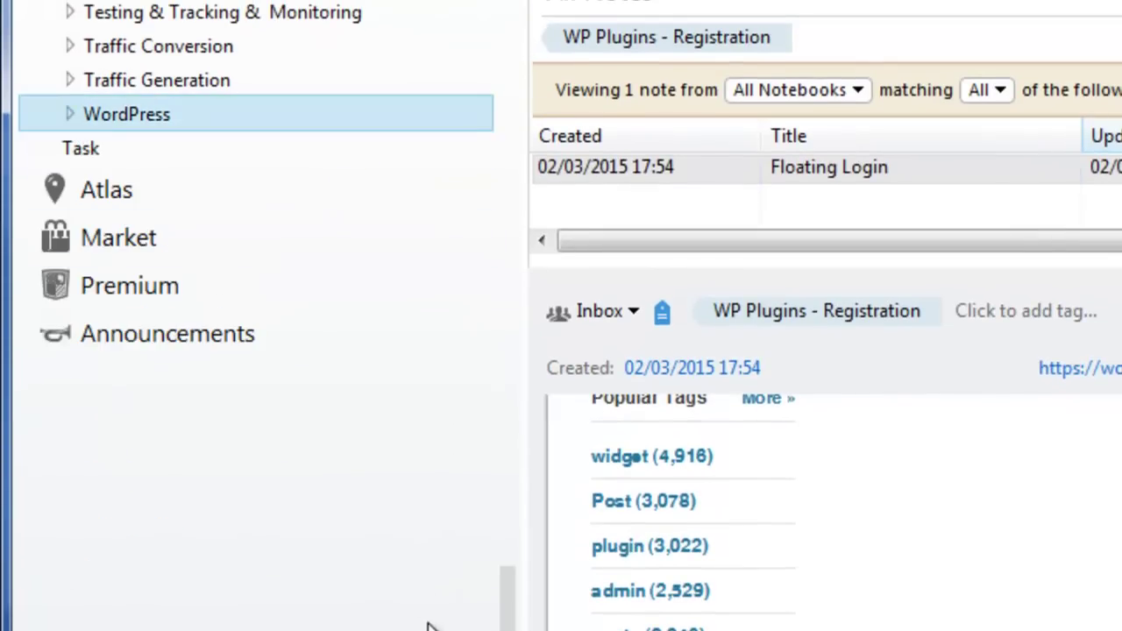
key("Left")
key("Left")
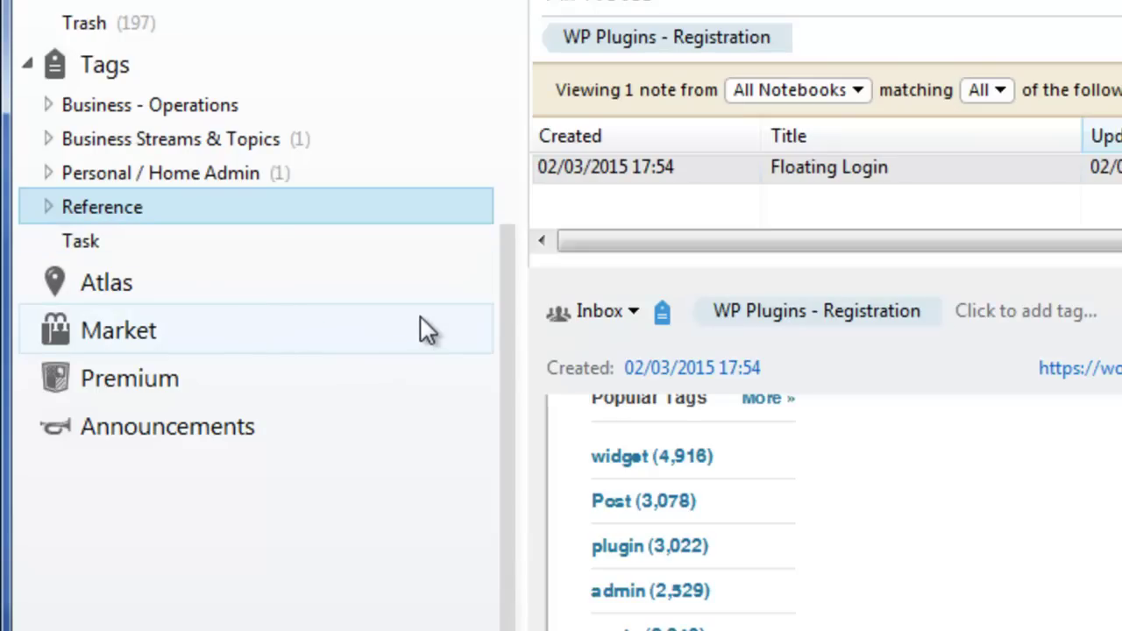
Re-expand Reference, toggle its WordPress tag, then fold Reference back to five top-level tags
left_click(48, 208)
scroll(73, 481, "down", 2)
left_click(72, 481)
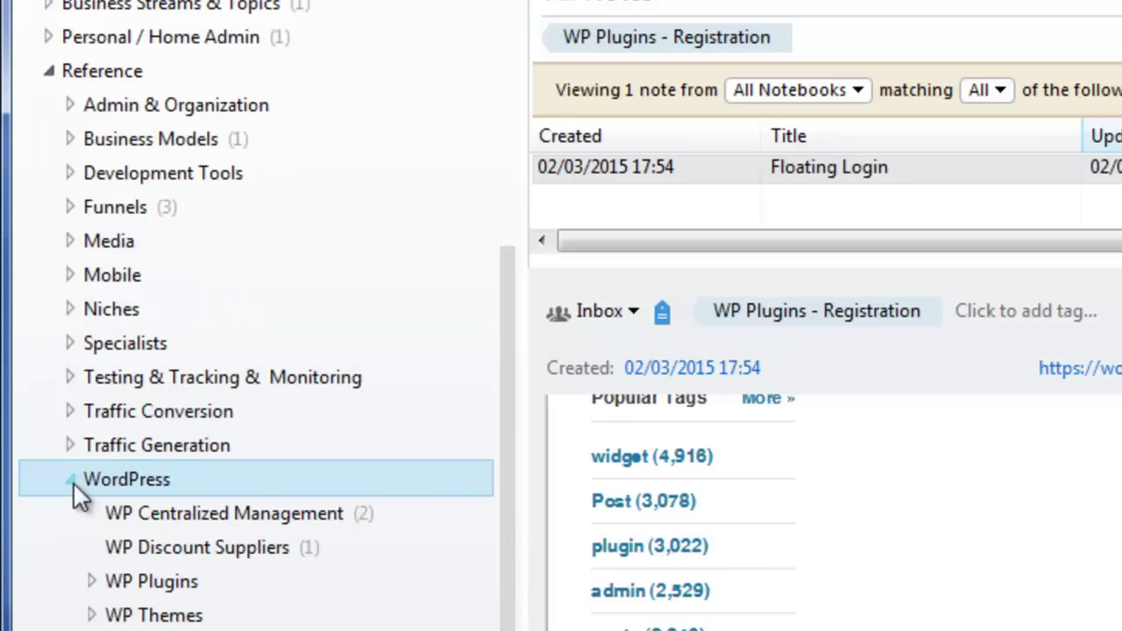
left_click(73, 481)
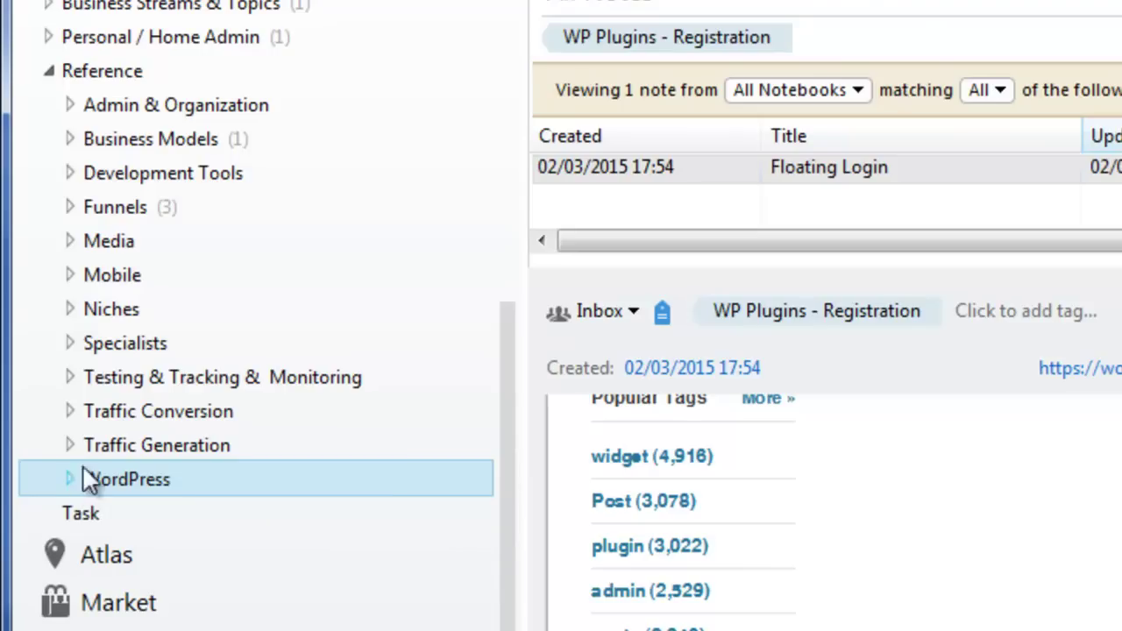
left_click(48, 71)
scroll(513, 587, "up", 5)
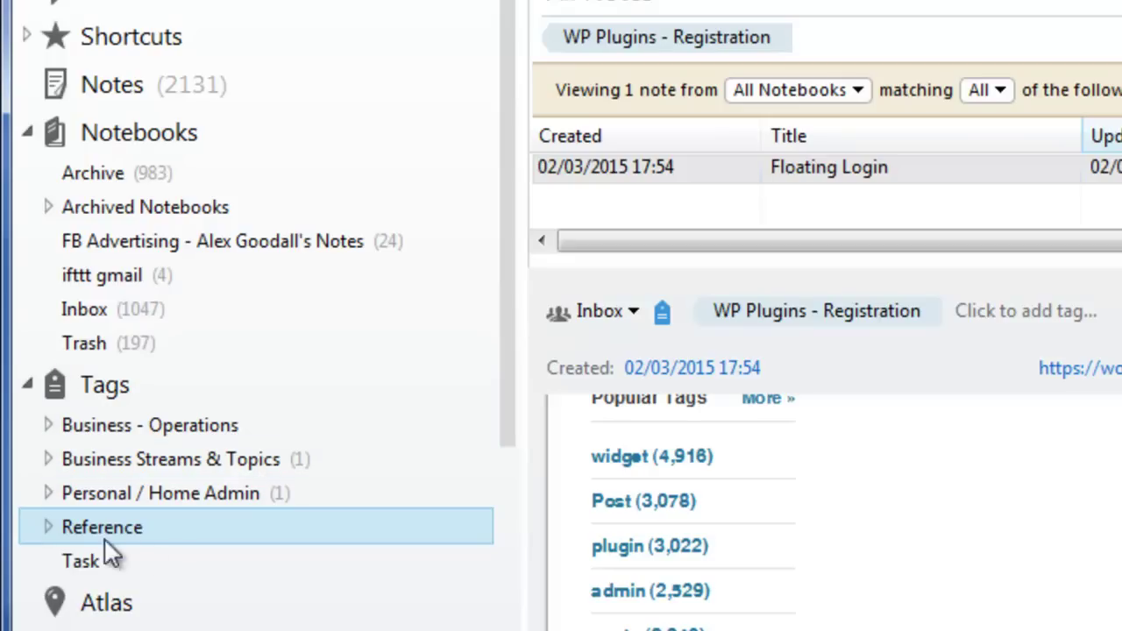
Expand Reference and toggle Funnels open to its three sub-tags and closed again
left_click(48, 527)
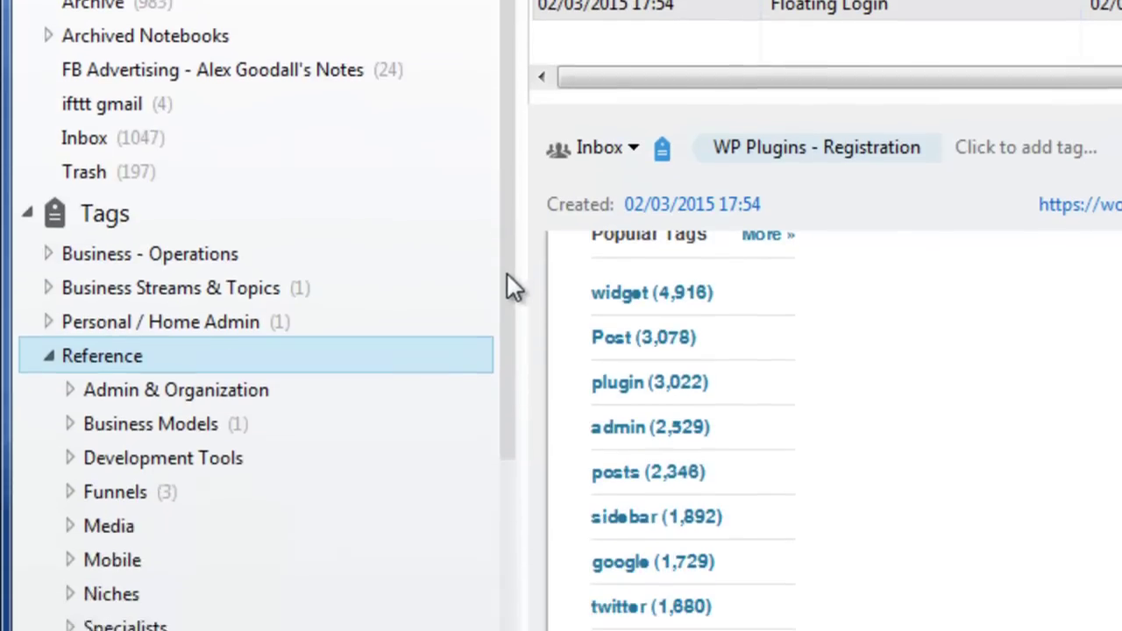
left_click_drag(508, 273, 504, 393)
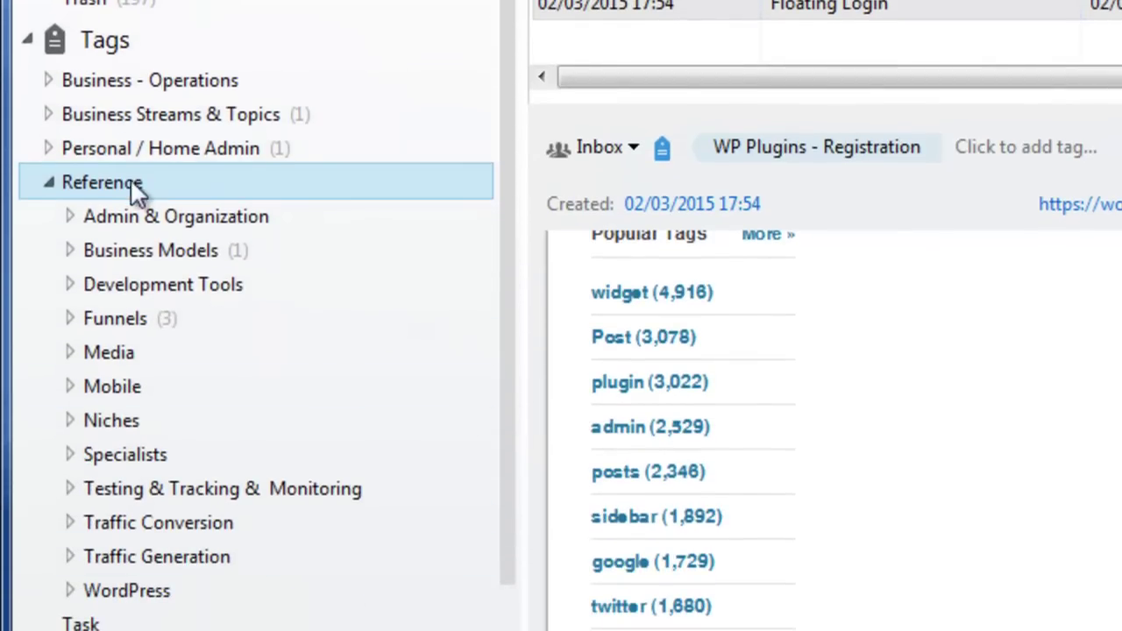
left_click(69, 318)
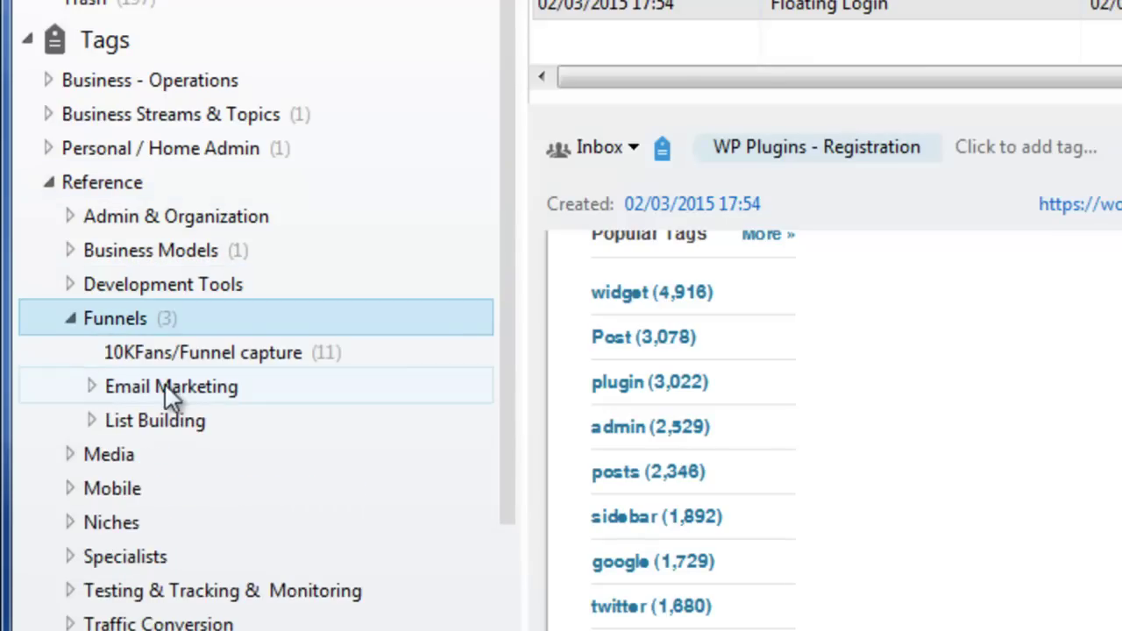
double_click(403, 324)
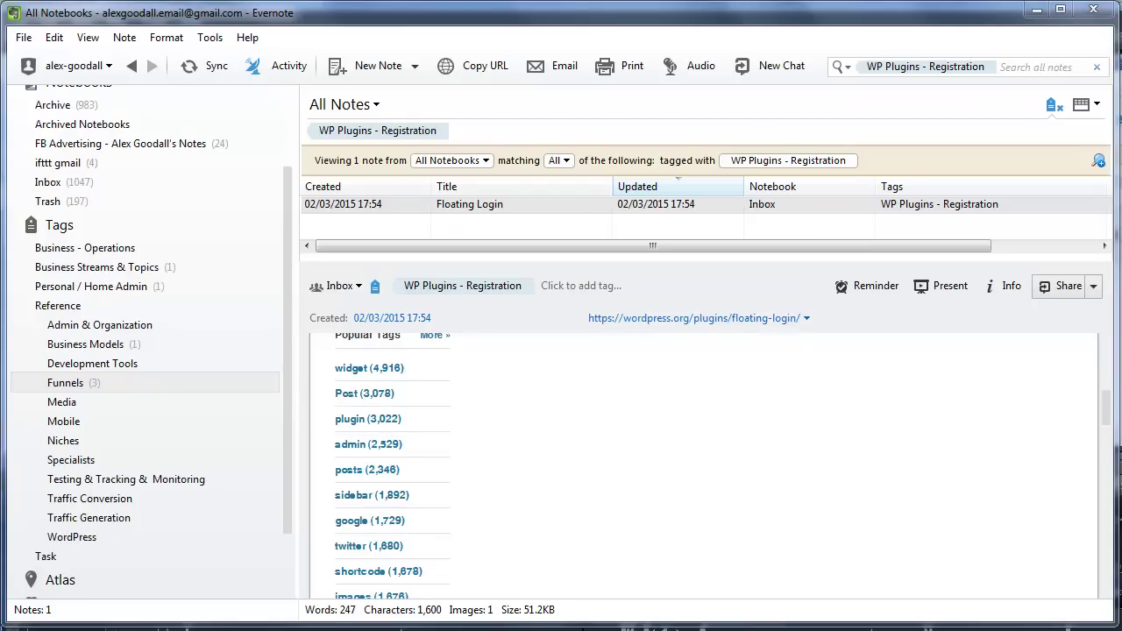
Open the FB Advertising - Alex Goodall's Notes notebook listing its 24 notes
left_click(290, 288)
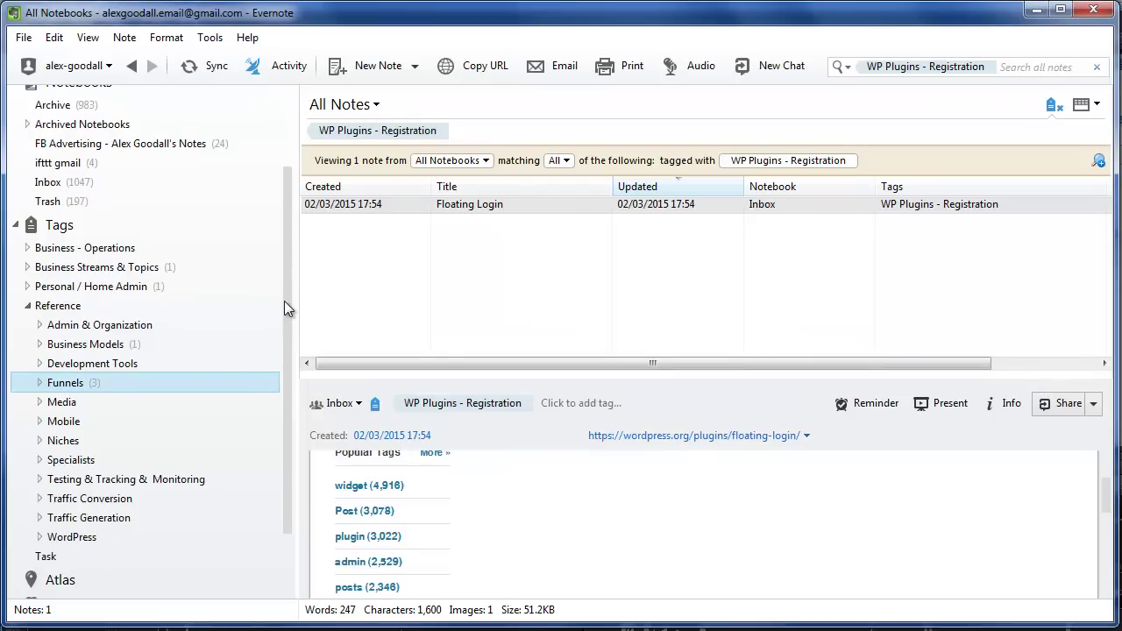
scroll(288, 299, "up", 3)
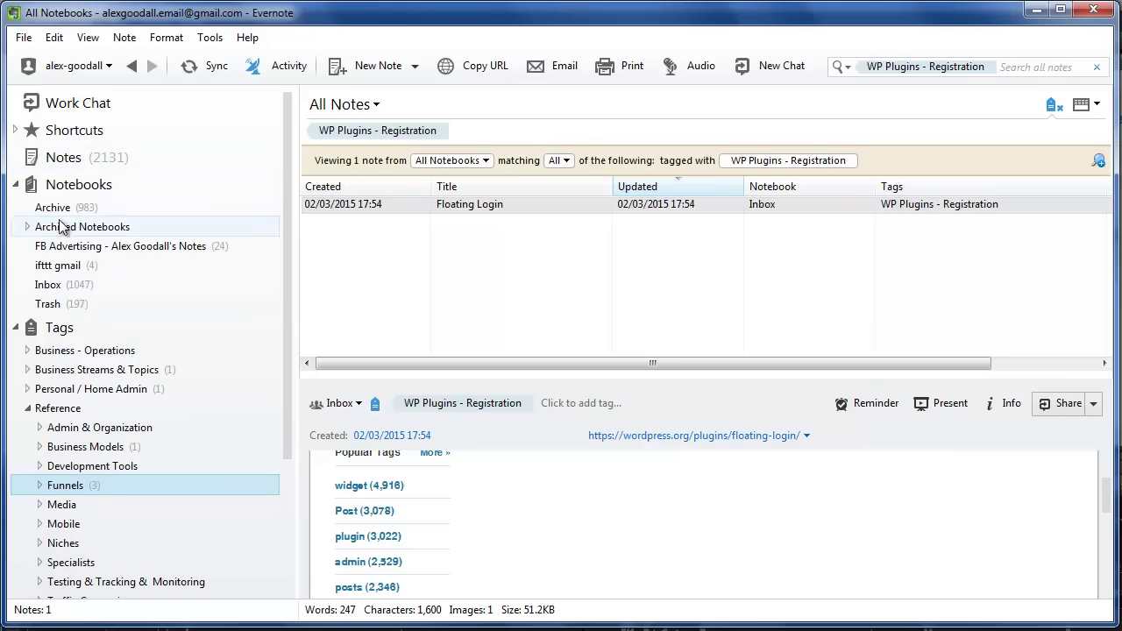
left_click(69, 246)
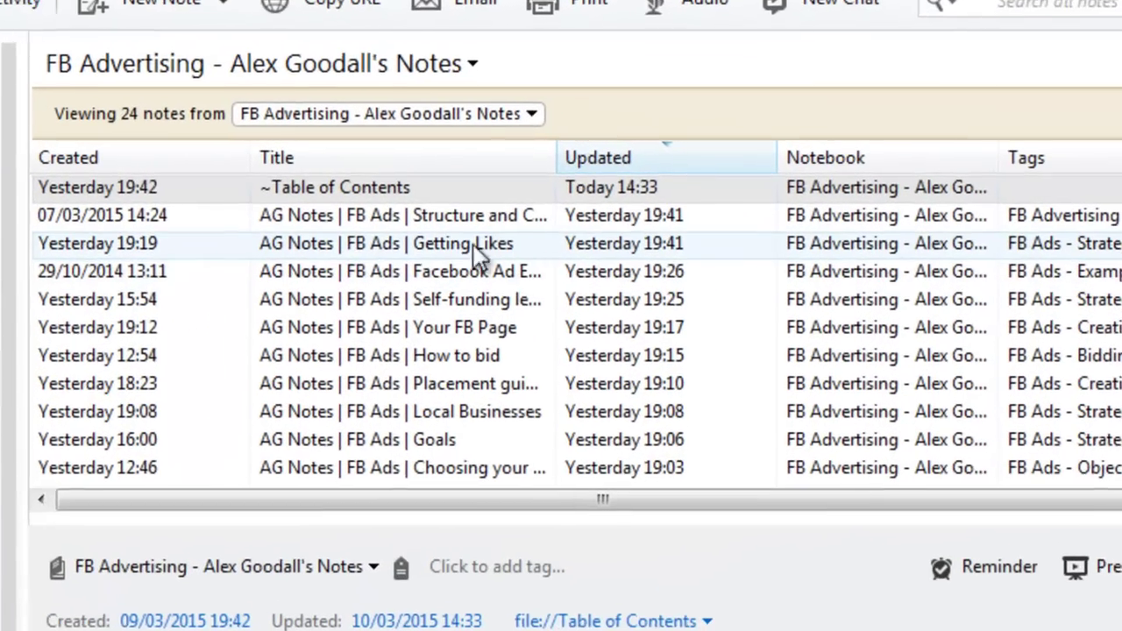